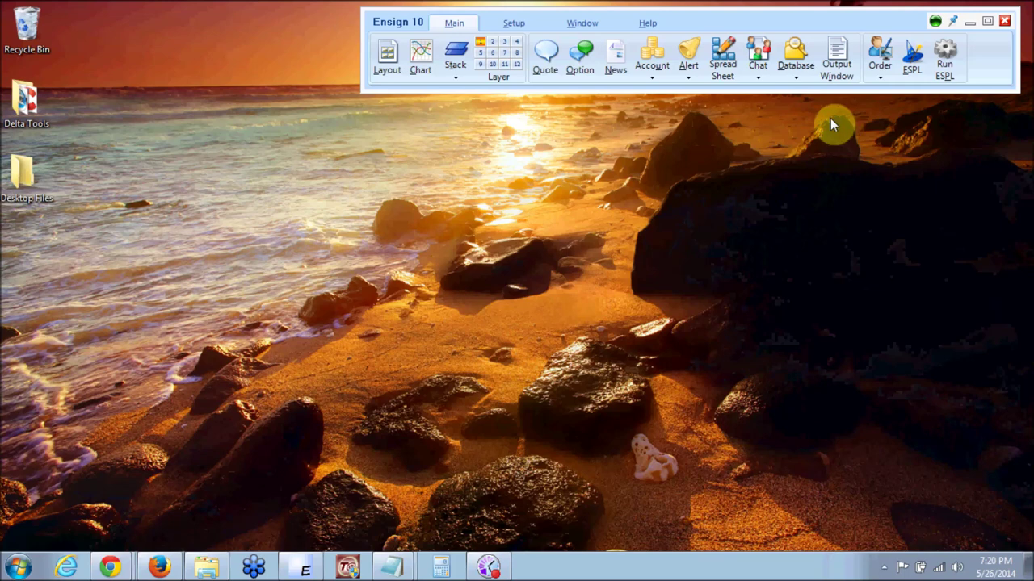
pyautogui.click(515, 23)
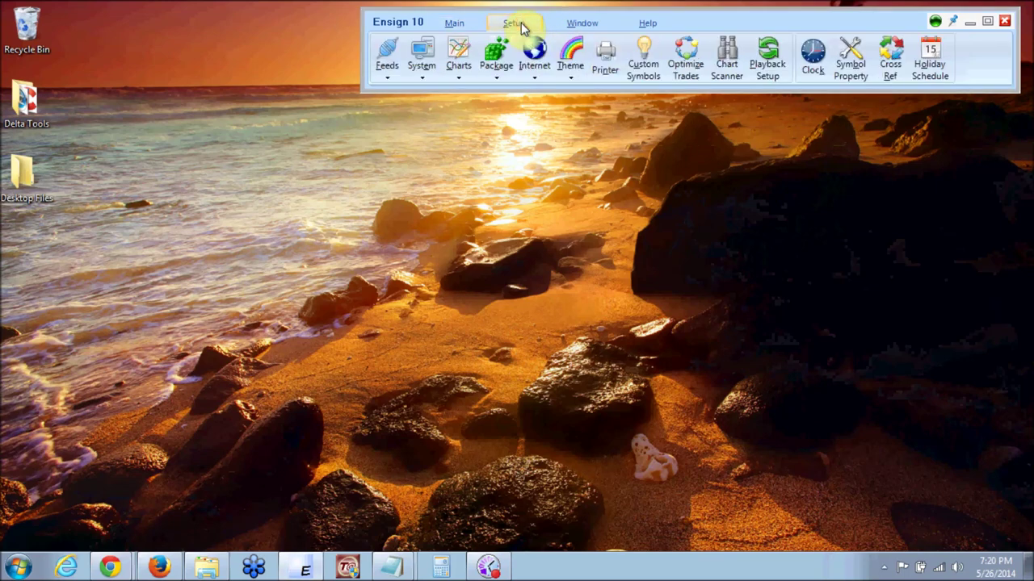
pyautogui.click(499, 83)
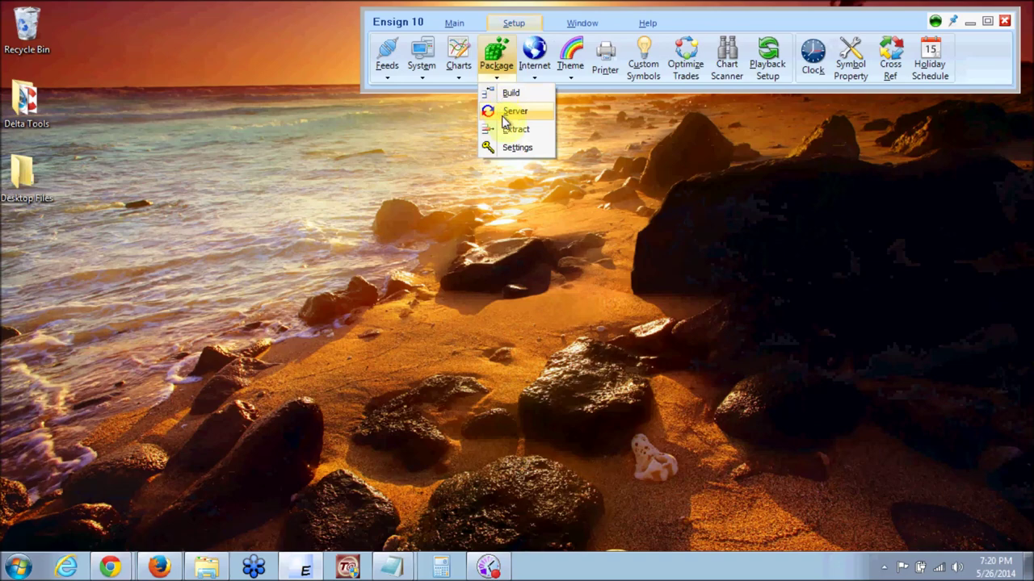
pyautogui.click(503, 117)
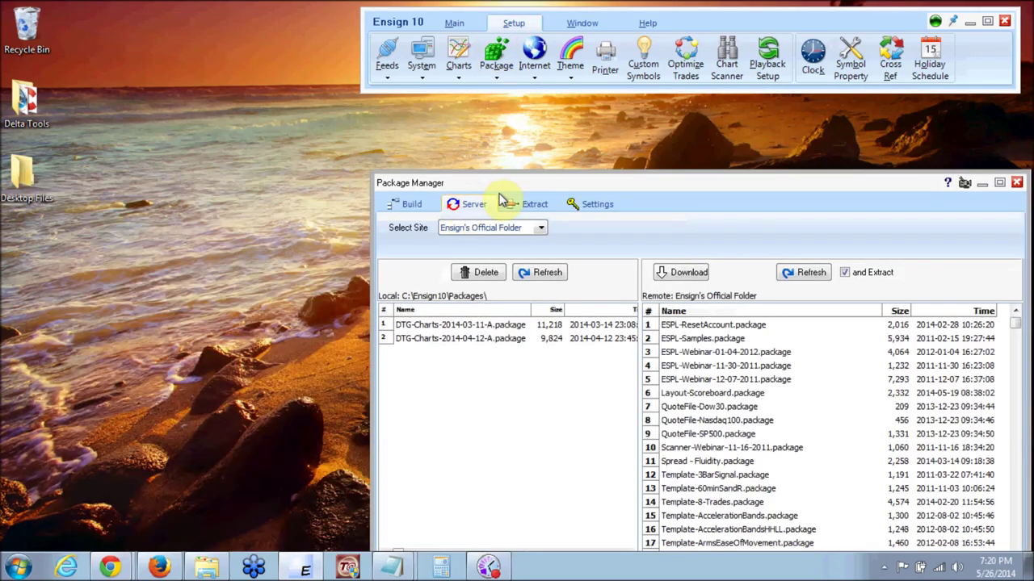
pyautogui.moveTo(512, 185); pyautogui.dragTo(425, 128)
pyautogui.click(448, 211)
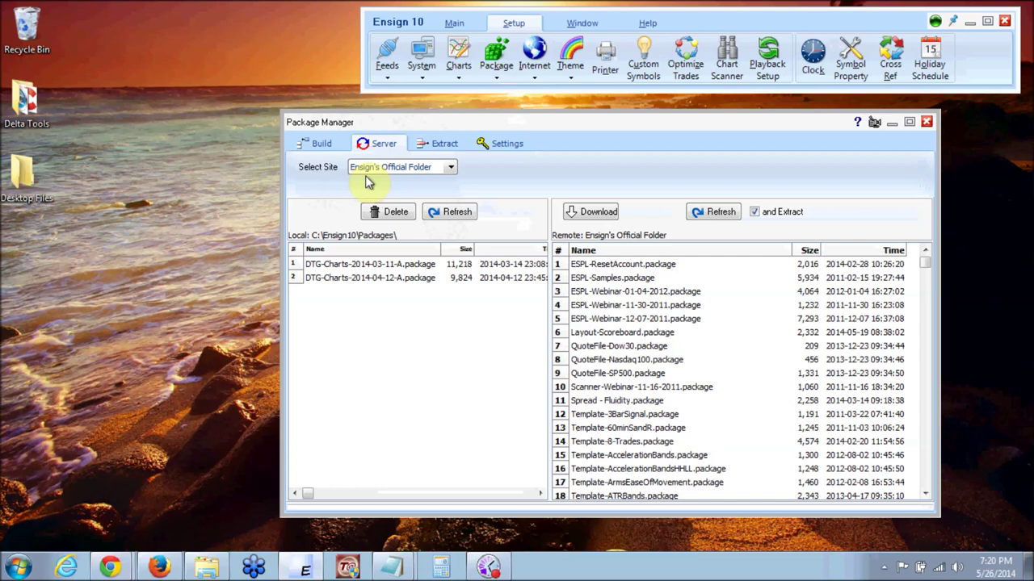
pyautogui.click(450, 169)
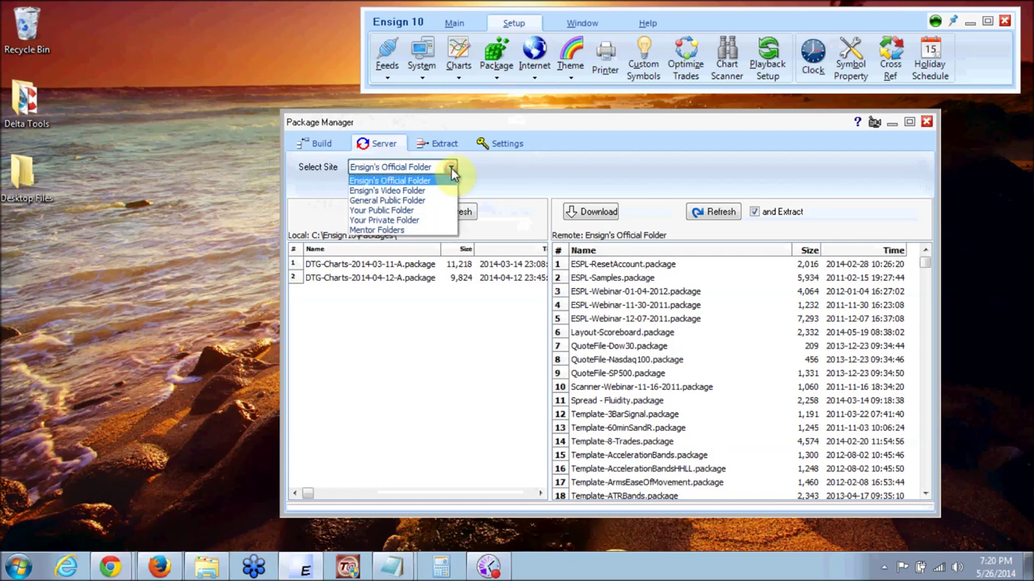
pyautogui.click(381, 232)
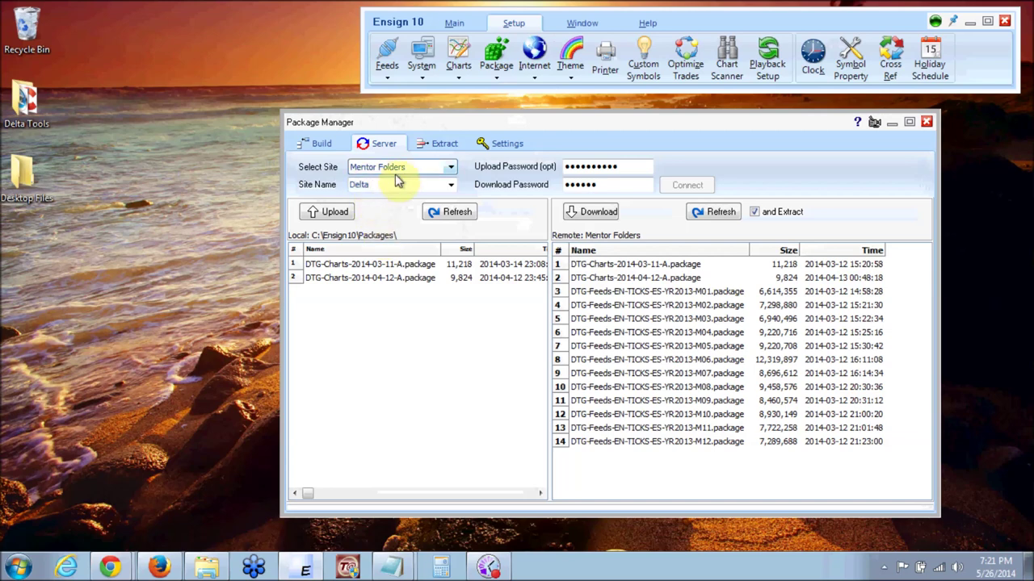
# Set the mentor site name to Delta and connect to it with the download password.
pyautogui.click(452, 186)
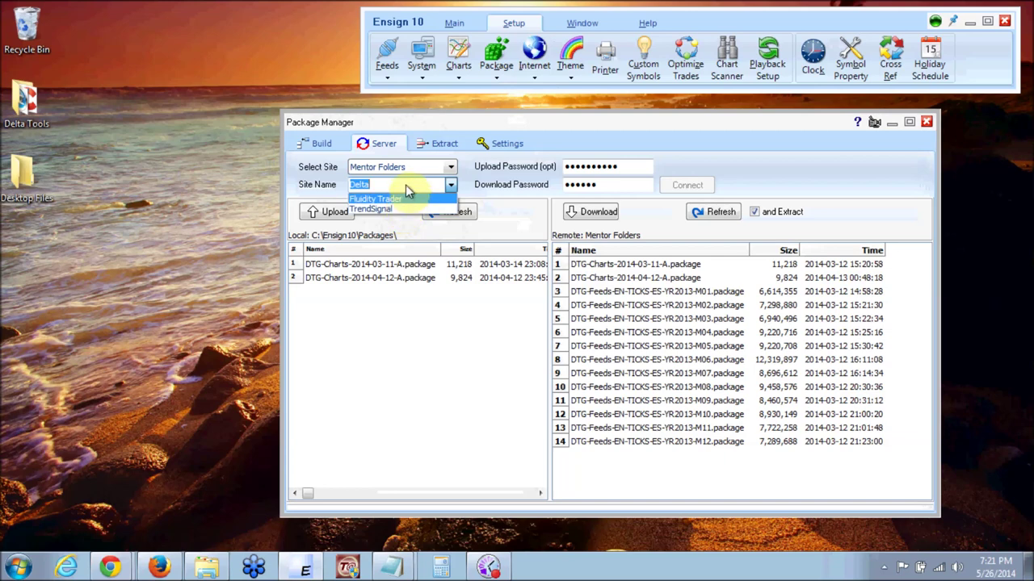
pyautogui.click(408, 189)
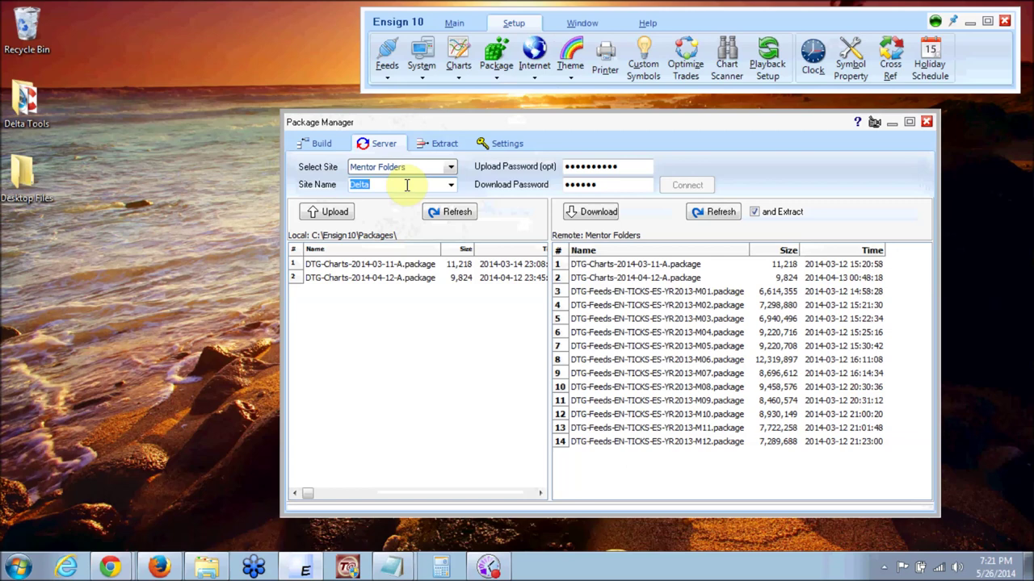
pyautogui.write('Delta')
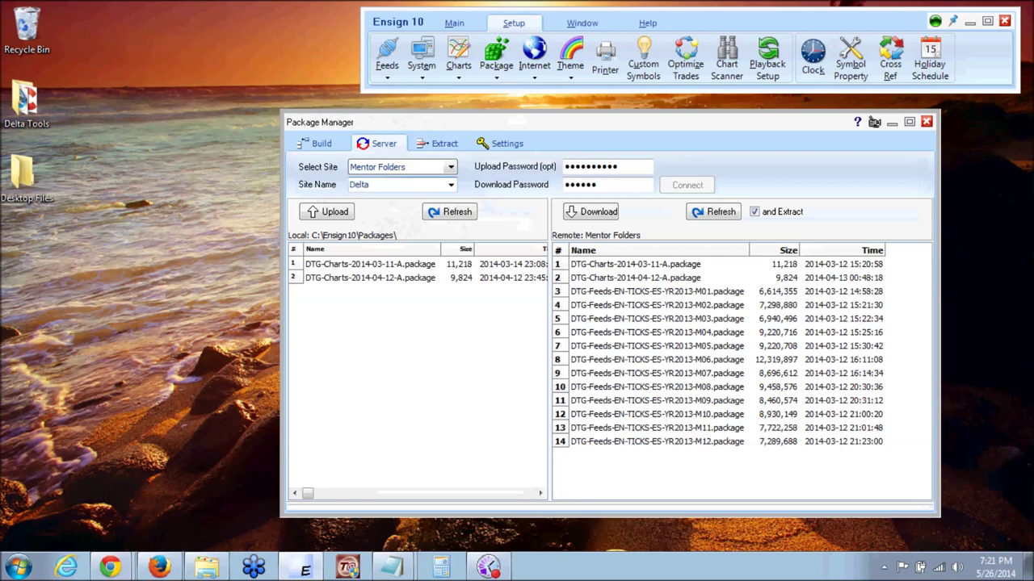
pyautogui.click(563, 185)
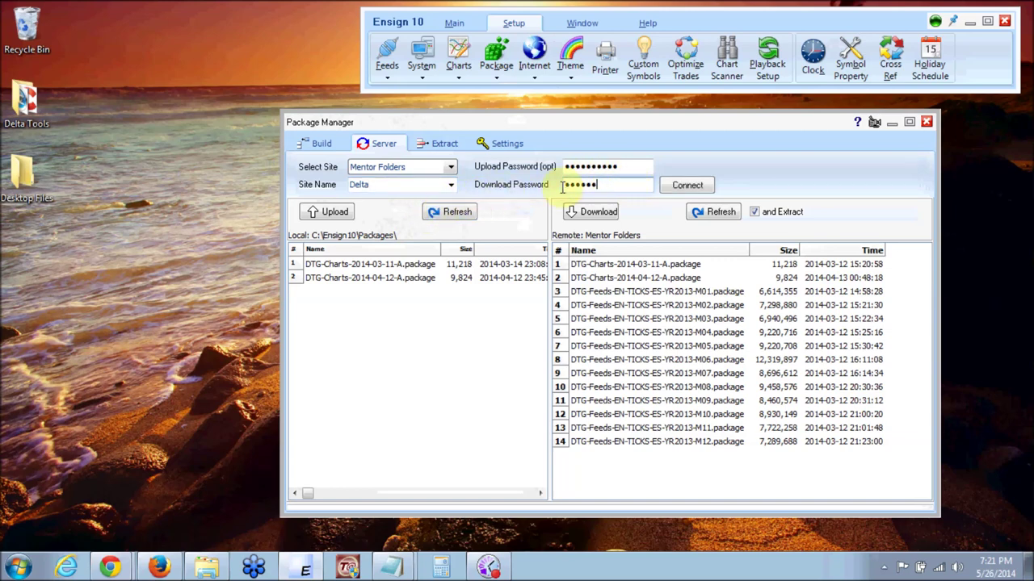
pyautogui.moveTo(616, 182); pyautogui.dragTo(535, 183)
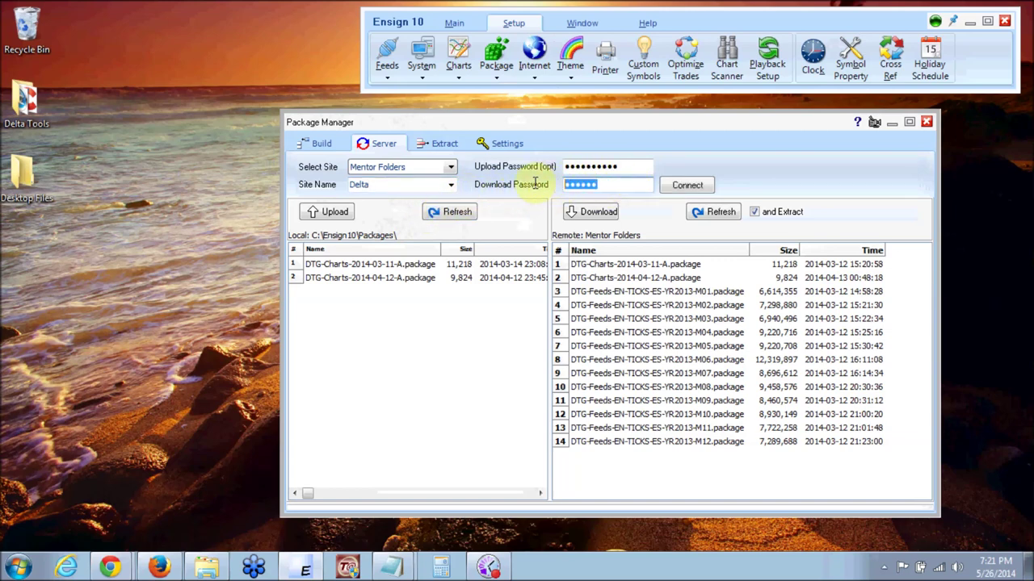
pyautogui.click(624, 166)
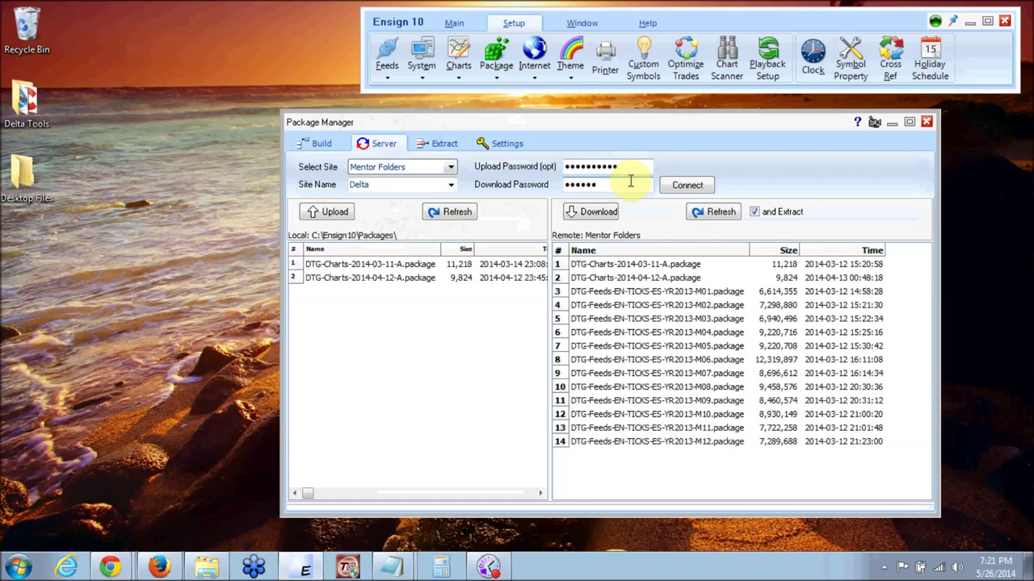
pyautogui.click(603, 185)
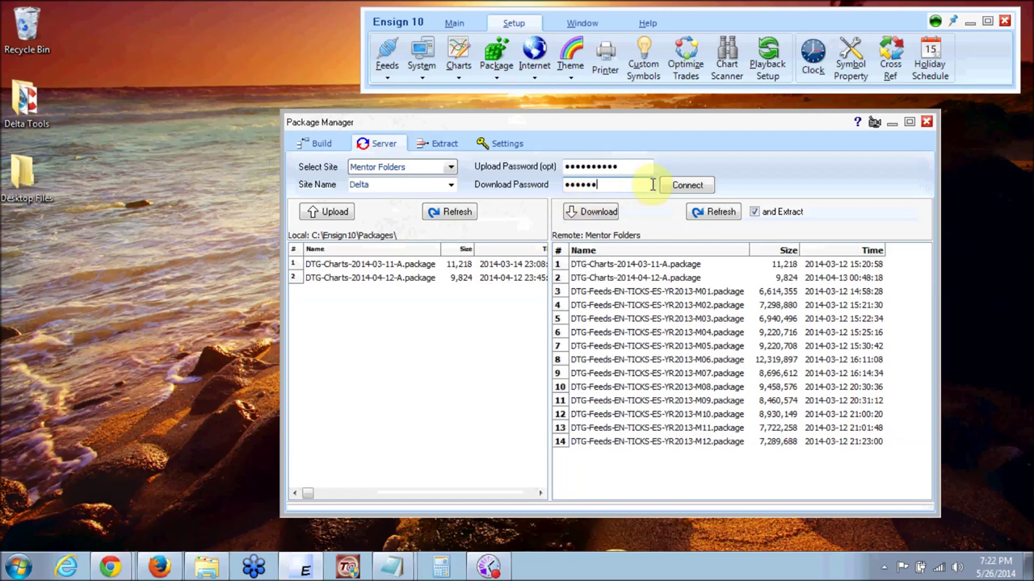
pyautogui.click(687, 186)
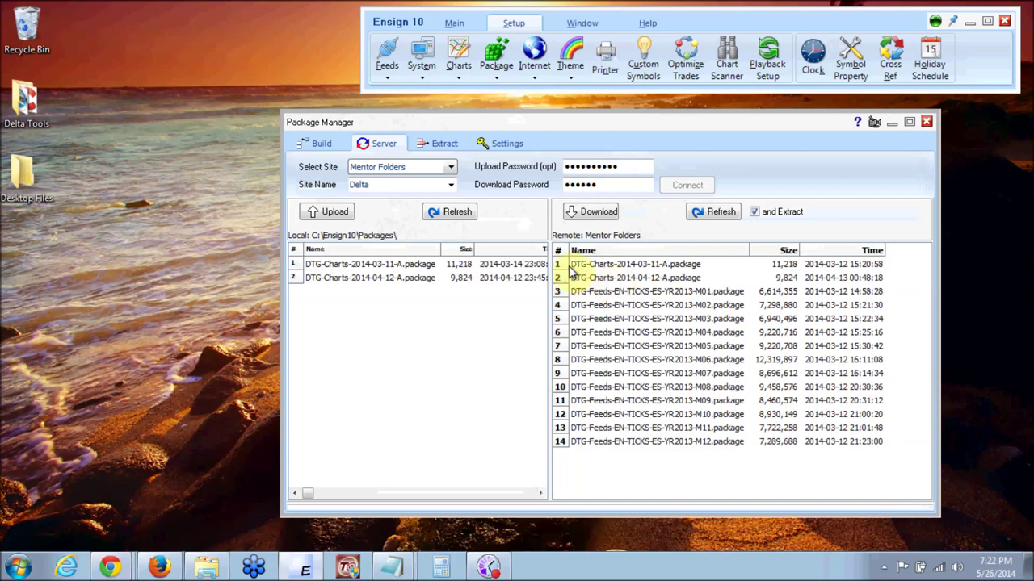
# Download and extract DTG-Charts-2014-04-12-A.package, overwriting all existing files, and close the Package Manager.
pyautogui.click(644, 281)
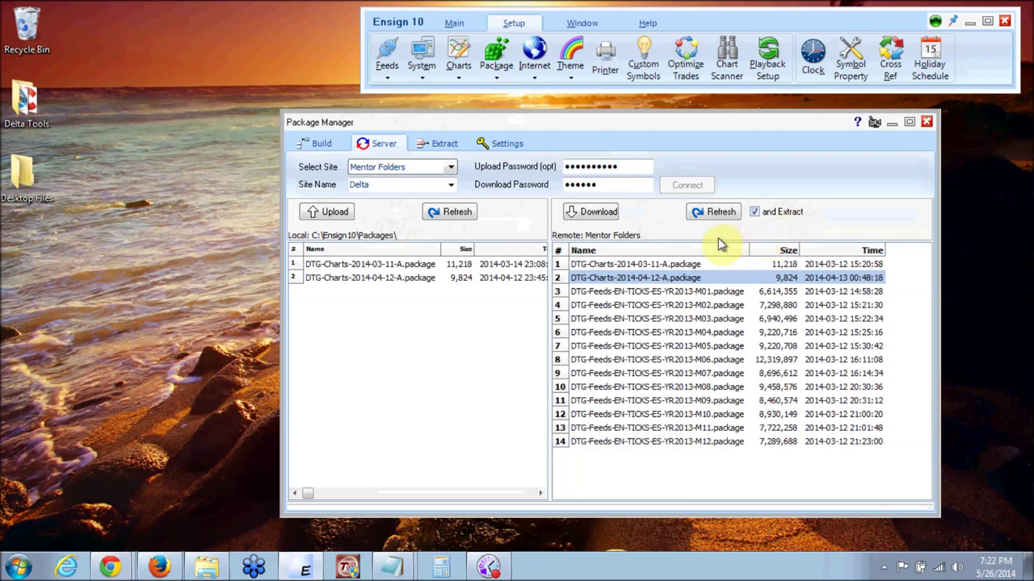
pyautogui.click(597, 213)
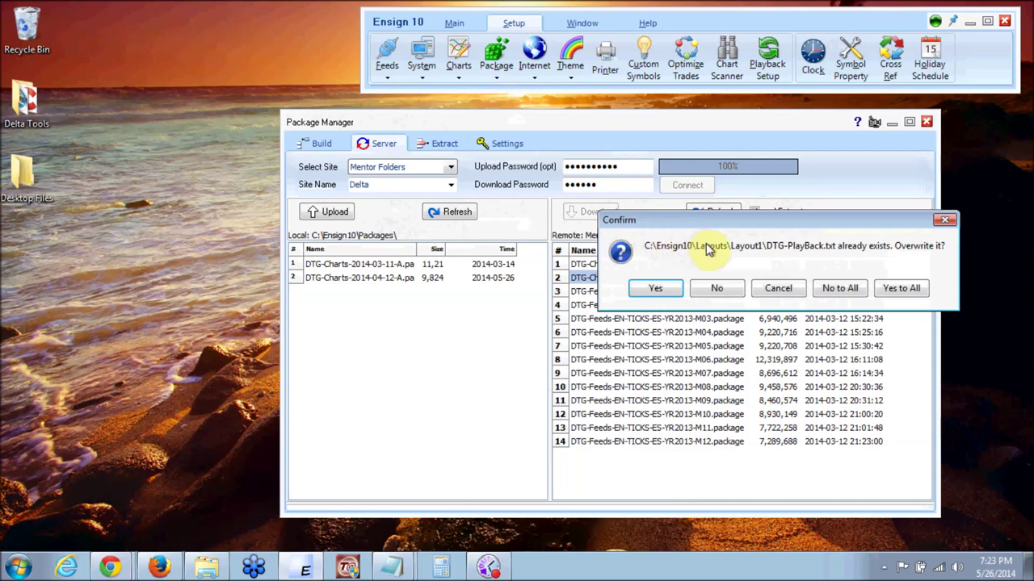
pyautogui.click(910, 296)
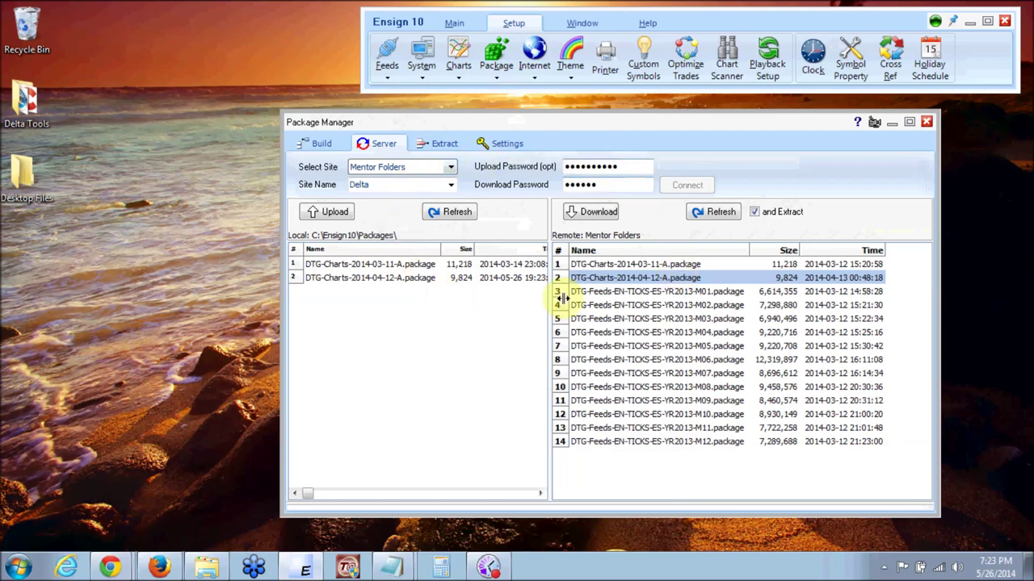
pyautogui.click(926, 122)
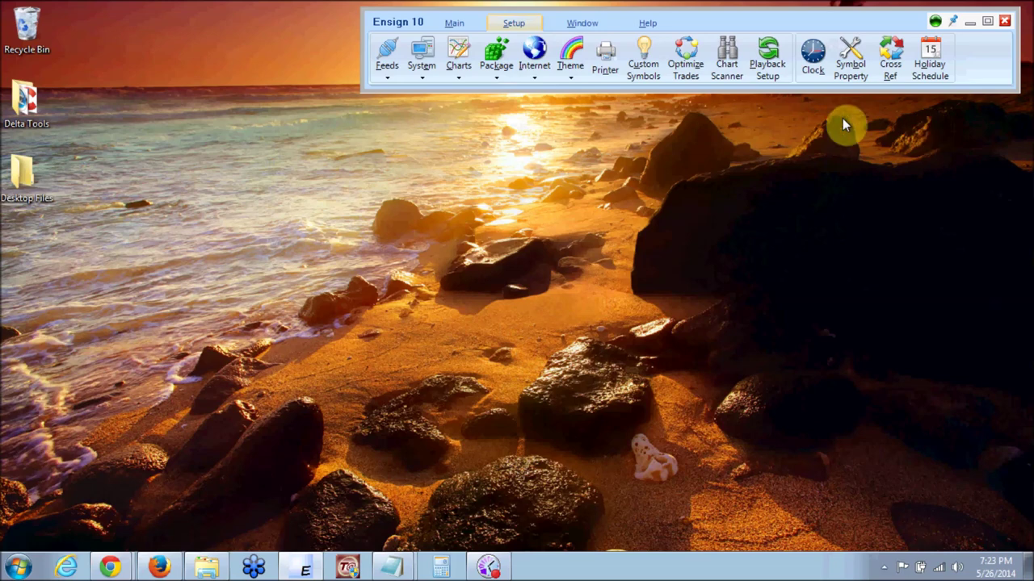
# Keep the toolbar pinned on top and open the DTG-TA layout from the layouts list.
pyautogui.click(454, 24)
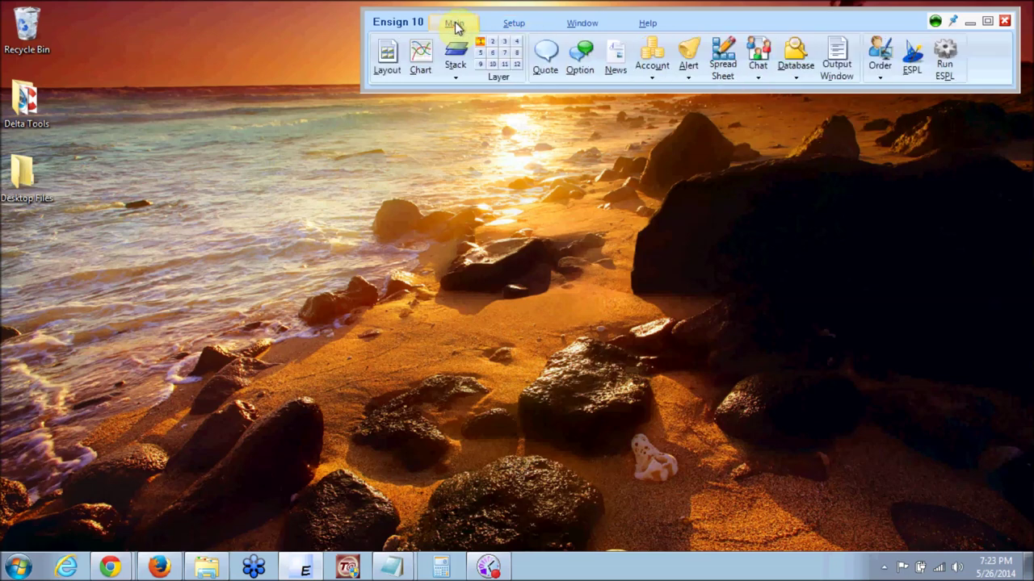
pyautogui.click(387, 59)
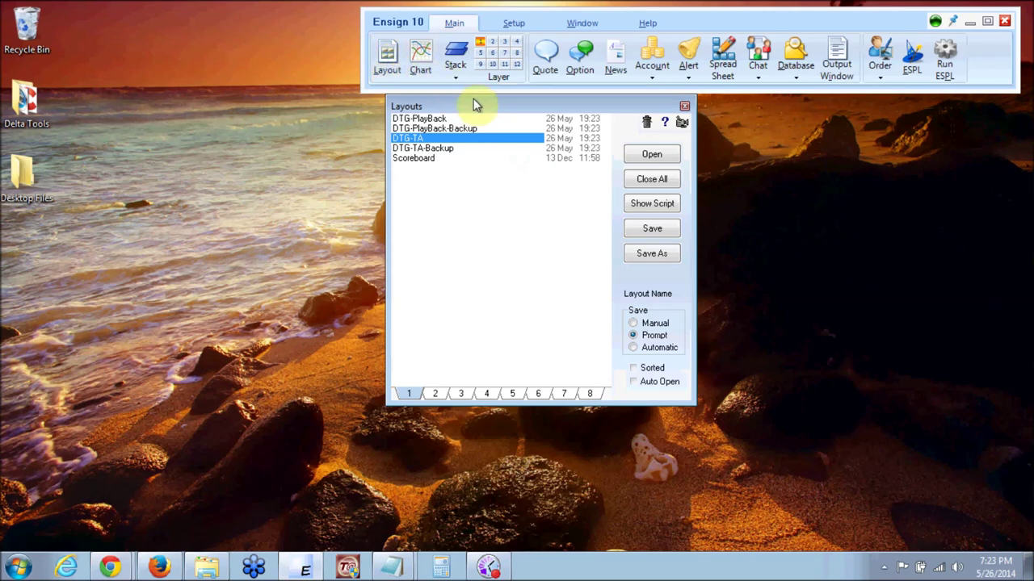
pyautogui.moveTo(473, 106); pyautogui.dragTo(452, 119)
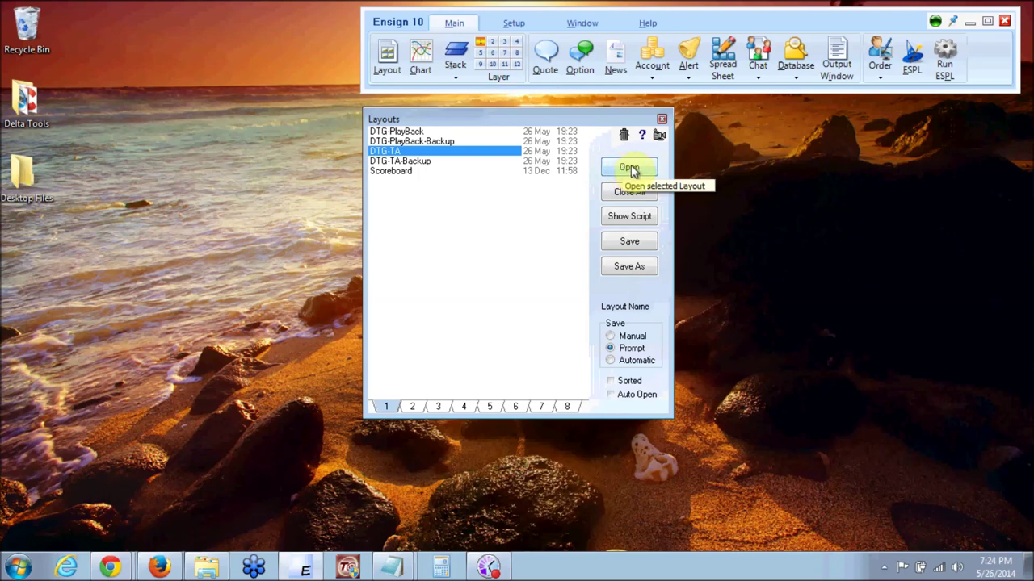
pyautogui.click(954, 22)
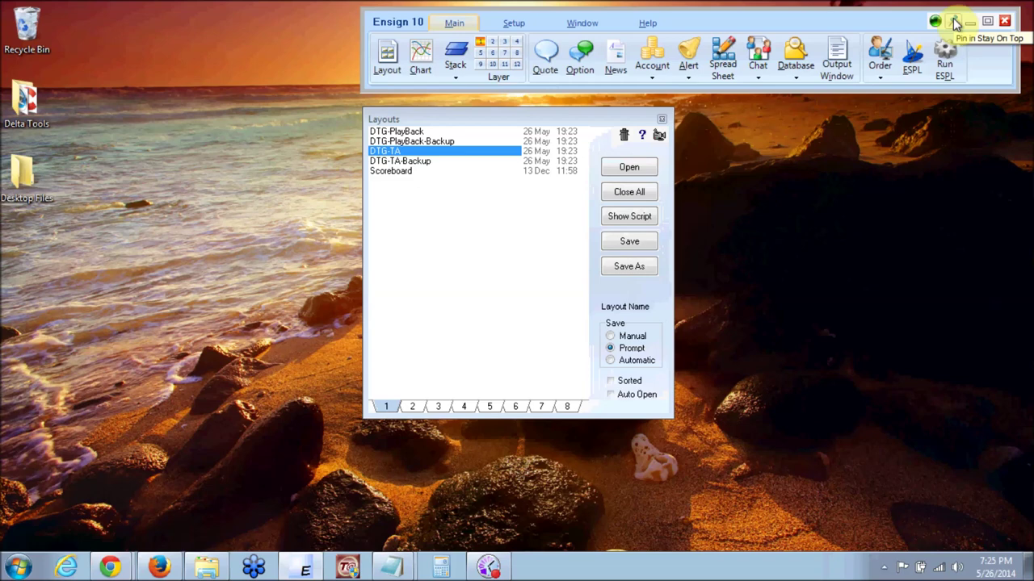
pyautogui.click(629, 168)
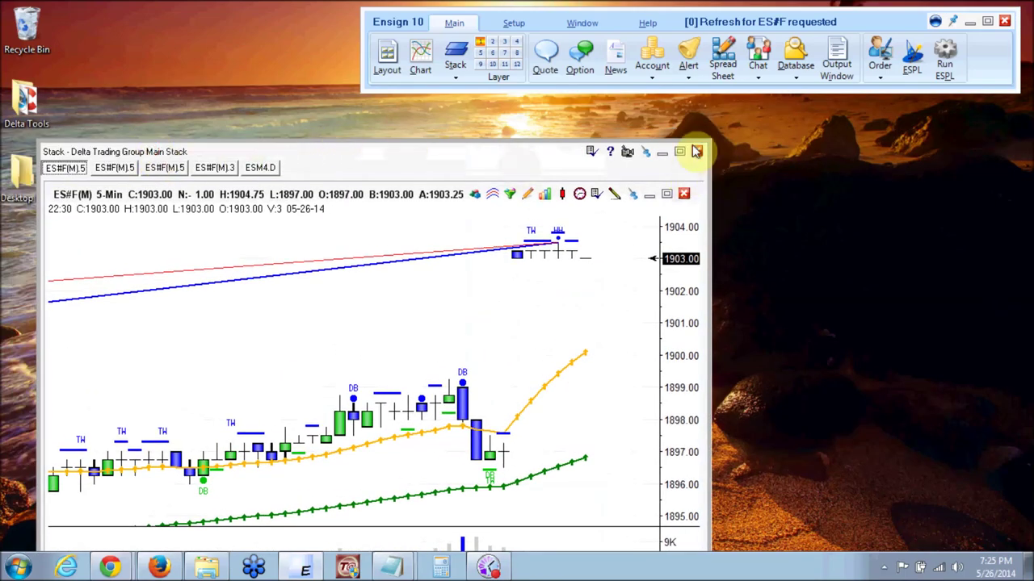
# Maximize the Delta Trading Group Main Stack and examine each of its ES intraday and daily charts, keeping the toolbar clear of the window controls.
pyautogui.click(679, 153)
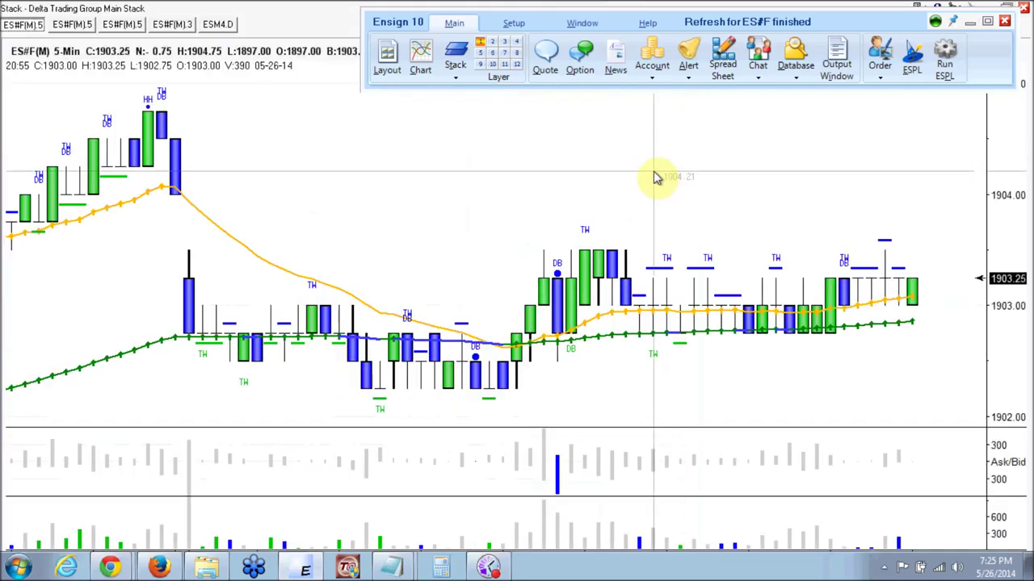
pyautogui.moveTo(835, 19); pyautogui.dragTo(955, 33)
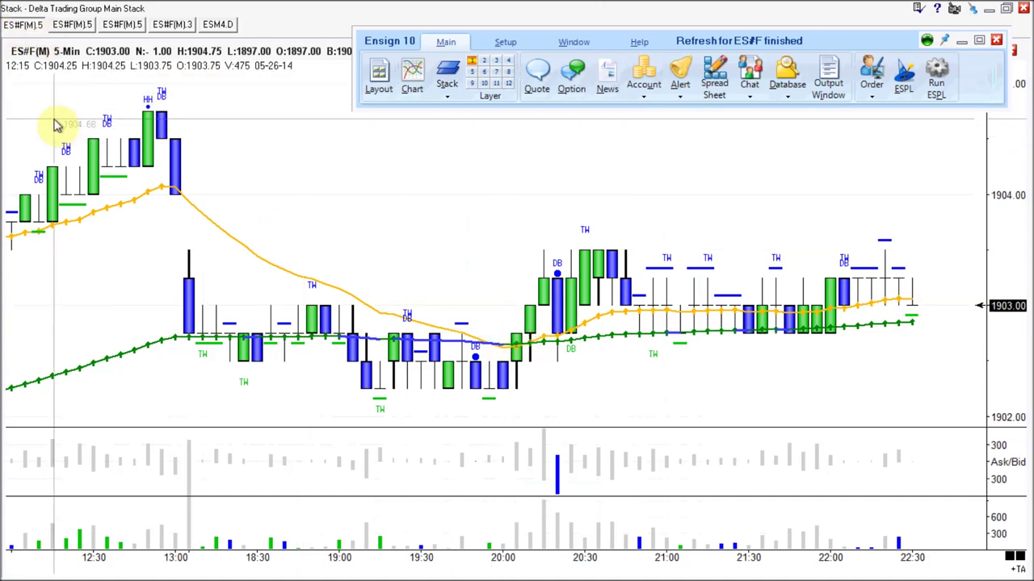
pyautogui.click(74, 25)
pyautogui.click(131, 26)
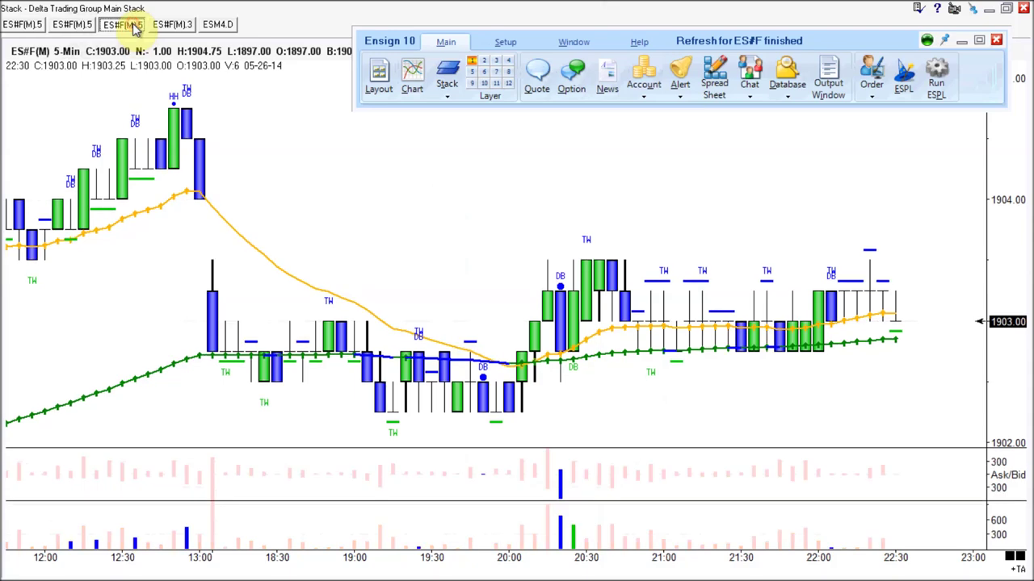
pyautogui.click(173, 26)
pyautogui.click(219, 26)
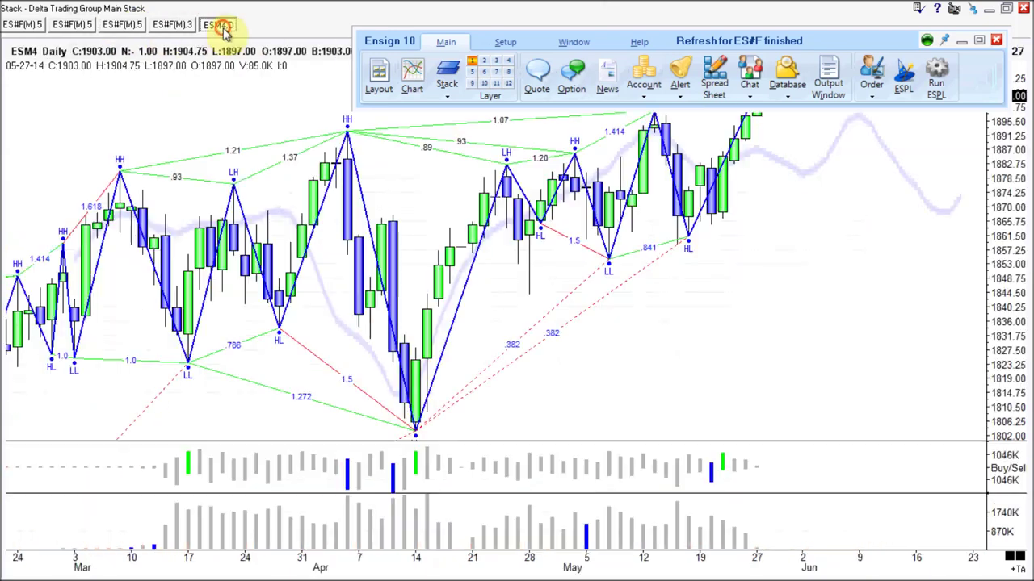
pyautogui.click(26, 26)
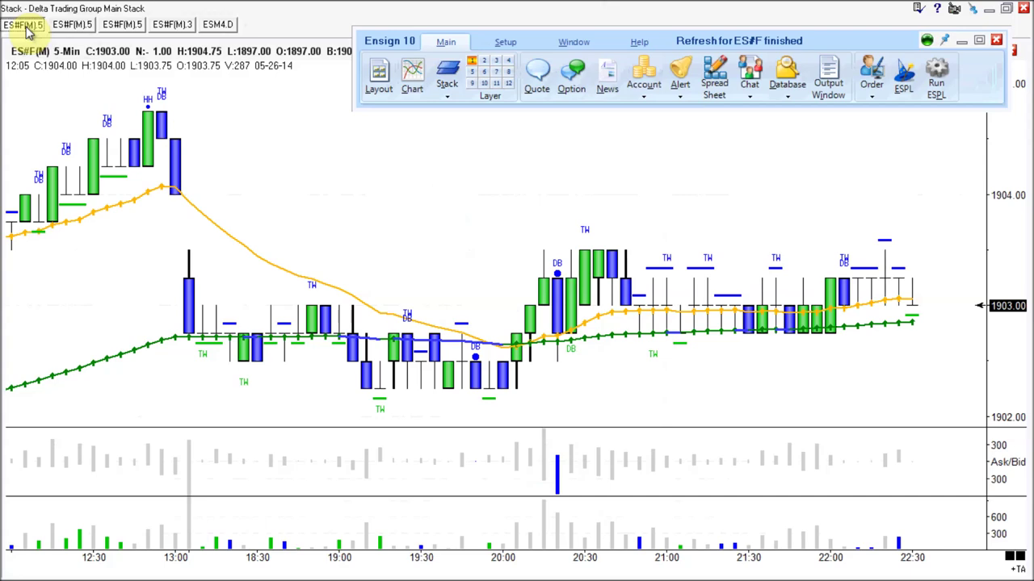
pyautogui.click(73, 25)
pyautogui.click(26, 26)
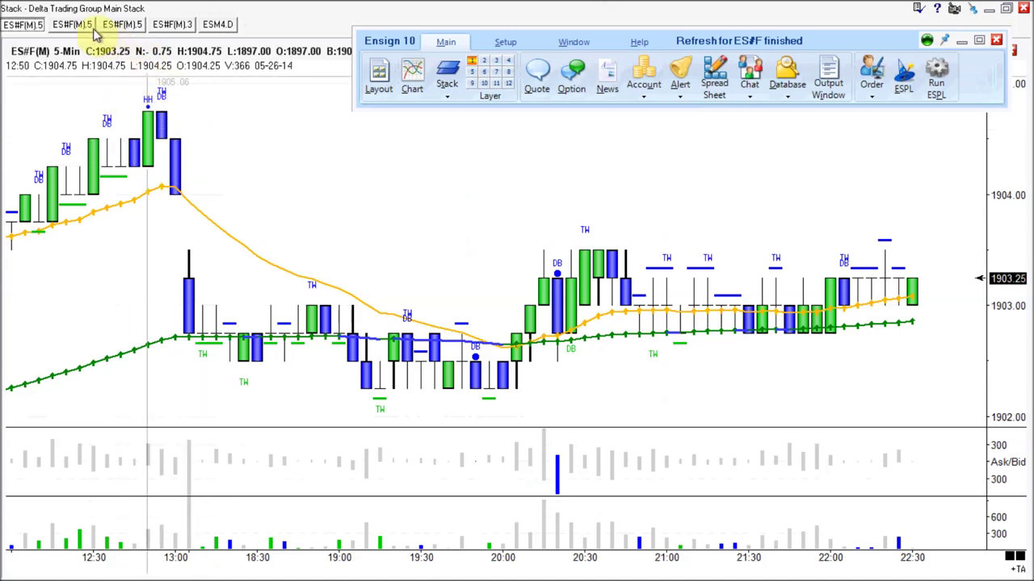
pyautogui.click(73, 25)
pyautogui.click(123, 25)
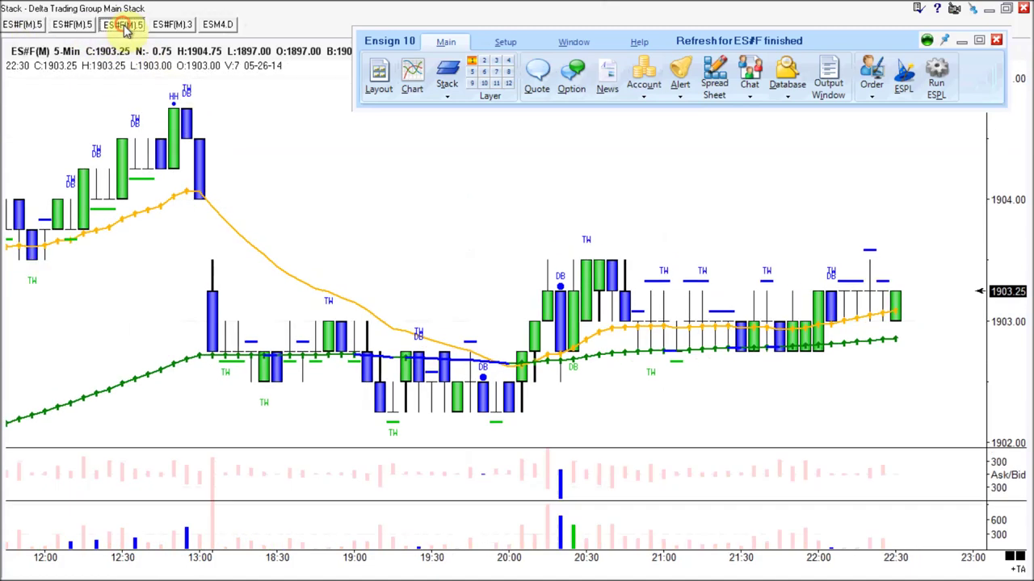
pyautogui.click(179, 29)
pyautogui.click(22, 26)
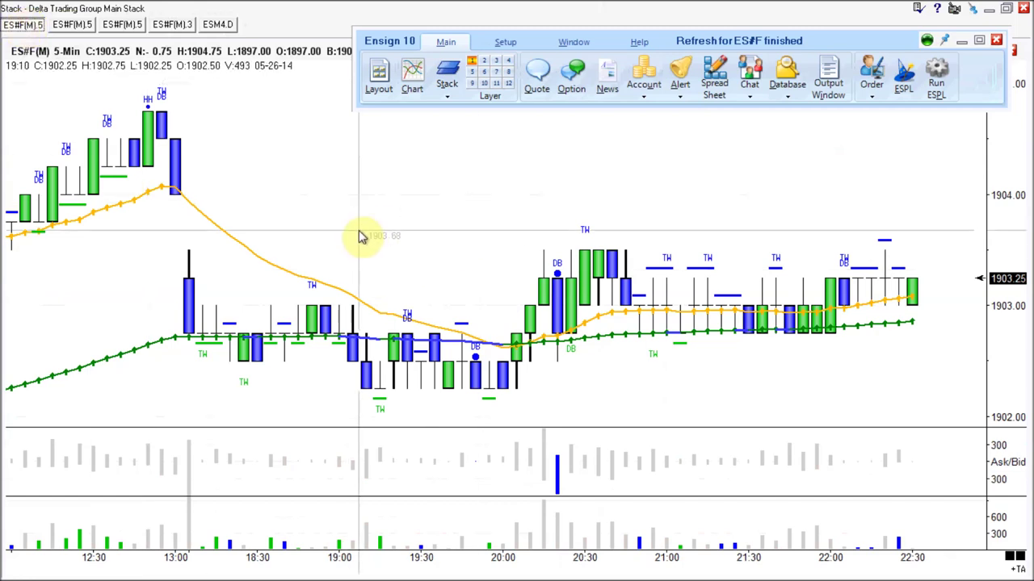
# Close all open windows without resaving the DTG-TA layout, and reopen that layout.
pyautogui.click(381, 82)
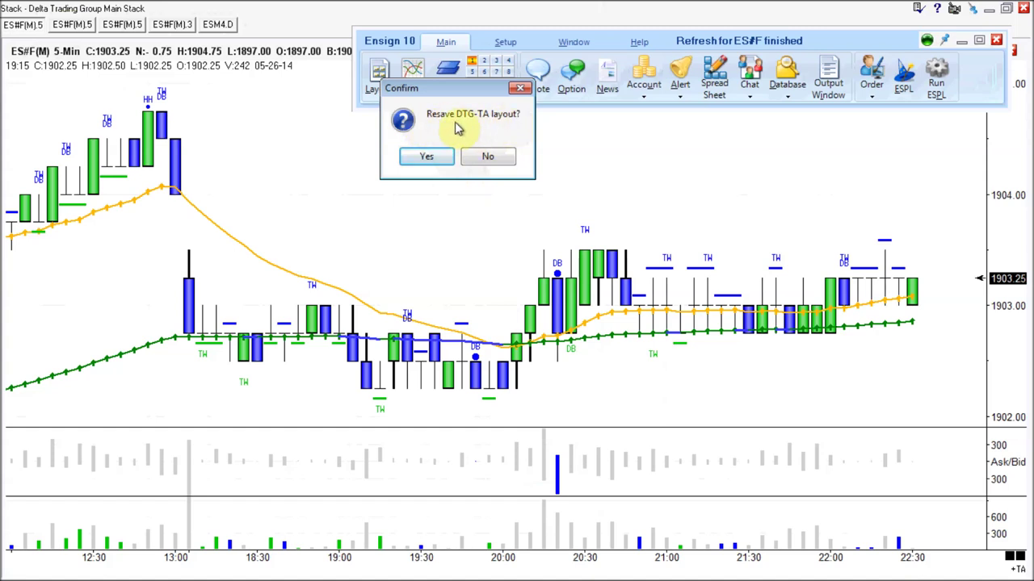
pyautogui.click(490, 157)
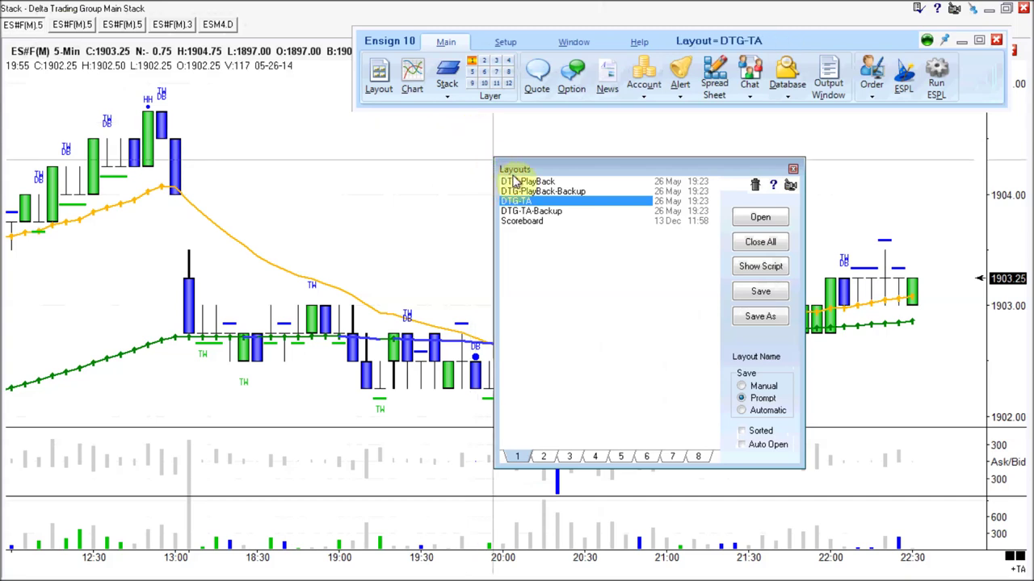
pyautogui.click(767, 247)
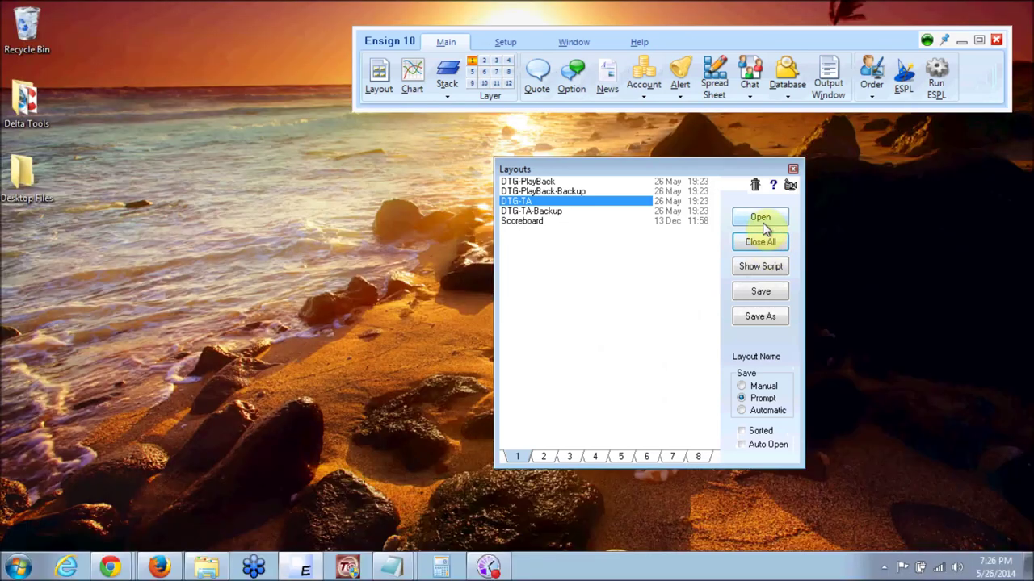
pyautogui.click(762, 219)
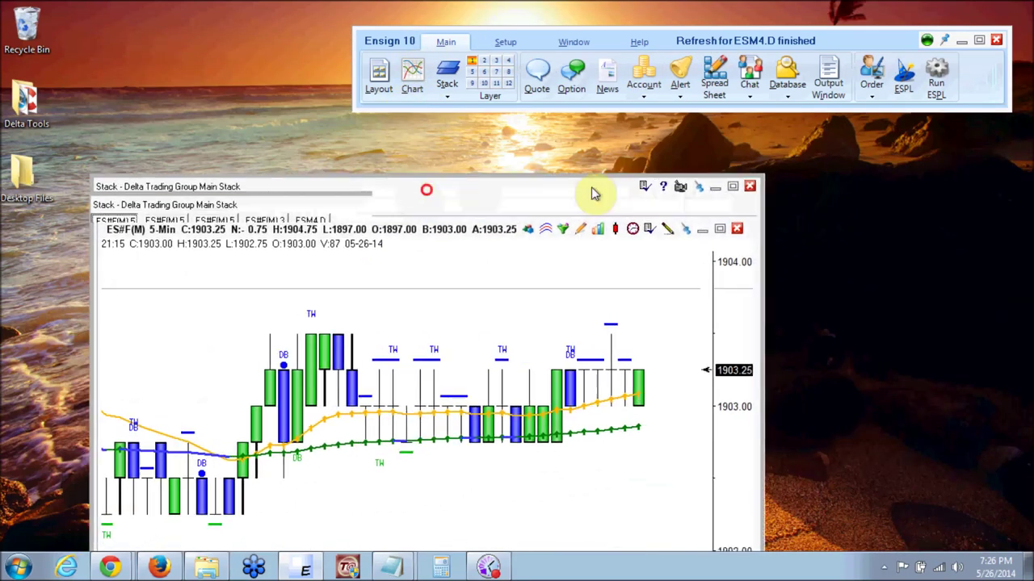
# Maximize the Delta Trading Group Main Stack and close all open windows without resaving the DTG-TA layout.
pyautogui.click(732, 188)
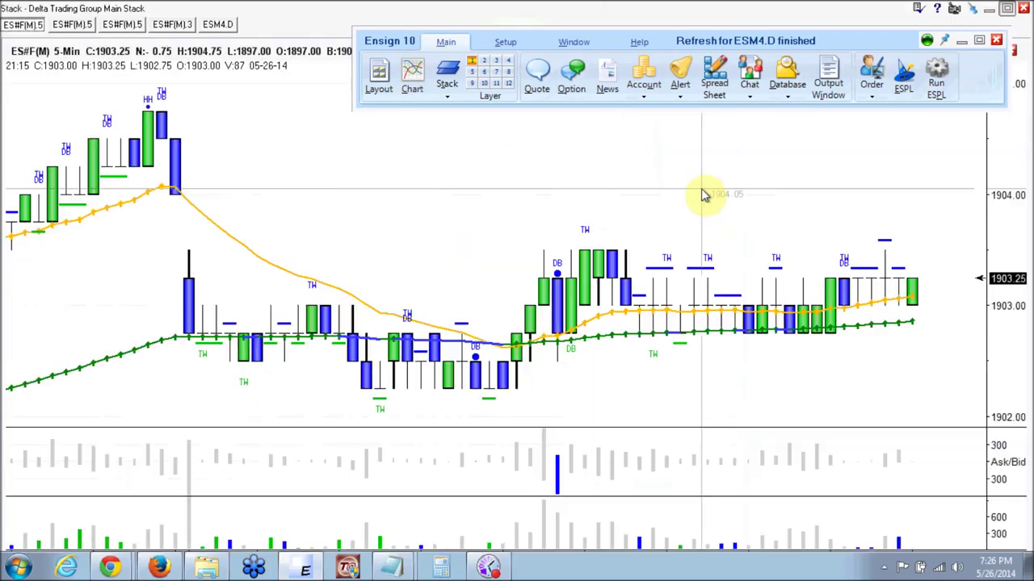
pyautogui.click(372, 80)
pyautogui.click(475, 152)
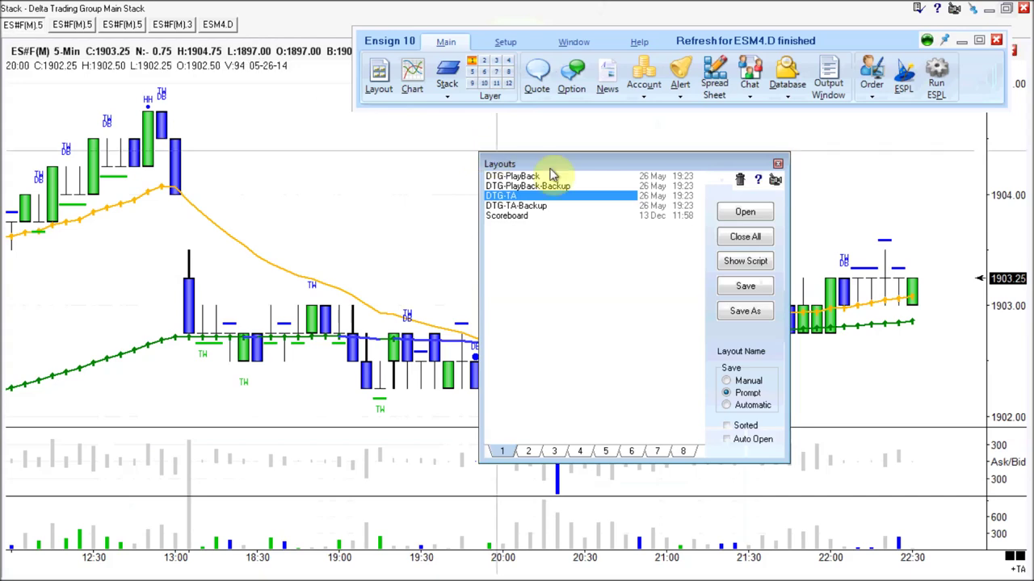
pyautogui.click(743, 237)
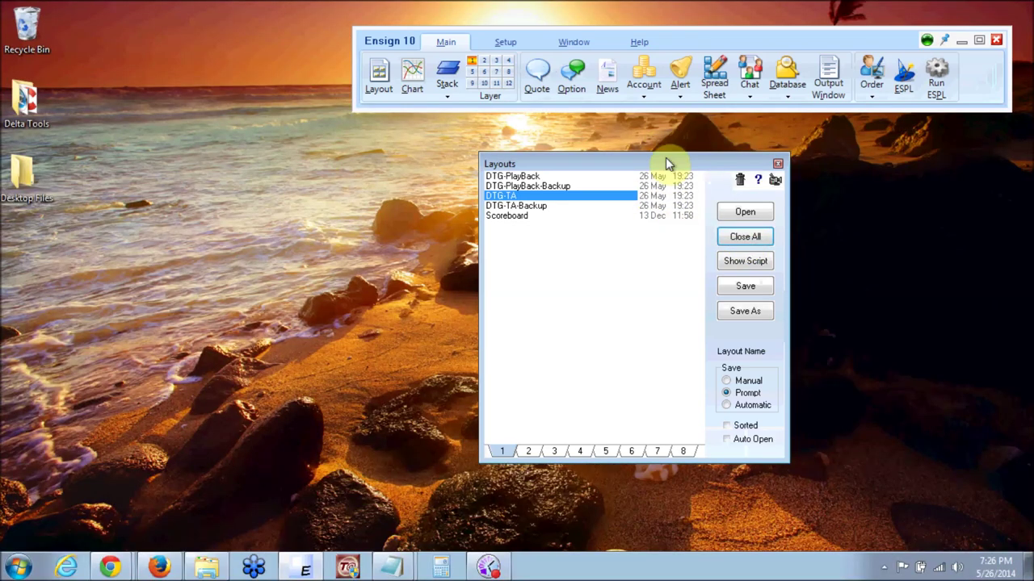
# Reopen the DTG-TA layout from the layouts list and maximize its Main Stack, keeping the toolbar clear of the window controls.
pyautogui.moveTo(665, 158); pyautogui.dragTo(546, 139)
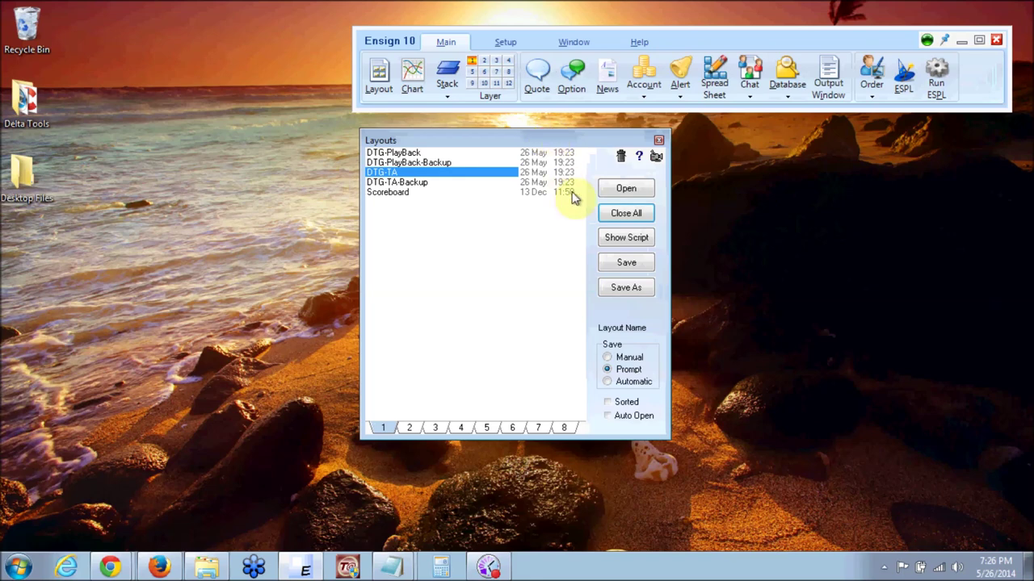
pyautogui.click(622, 191)
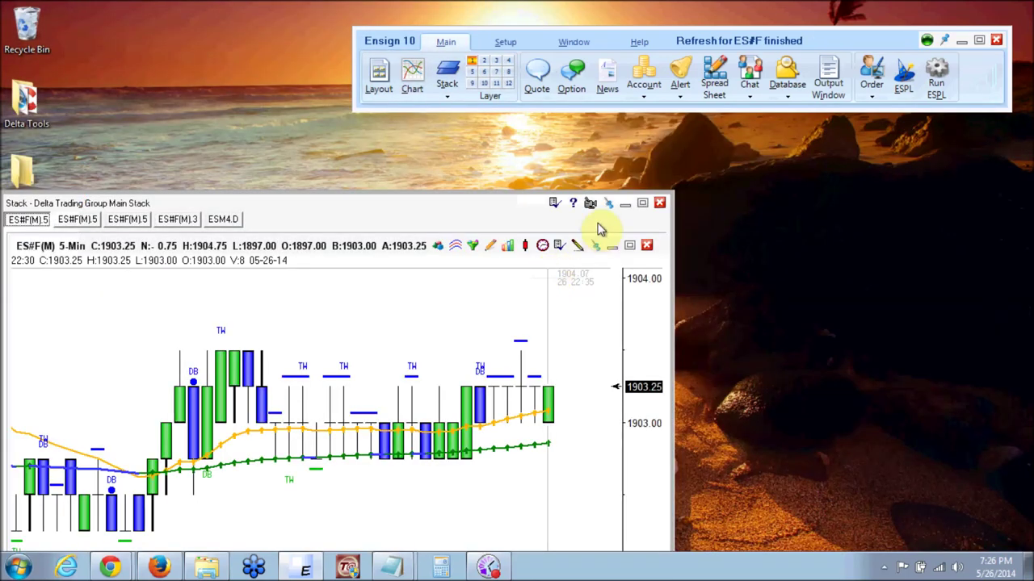
pyautogui.click(643, 205)
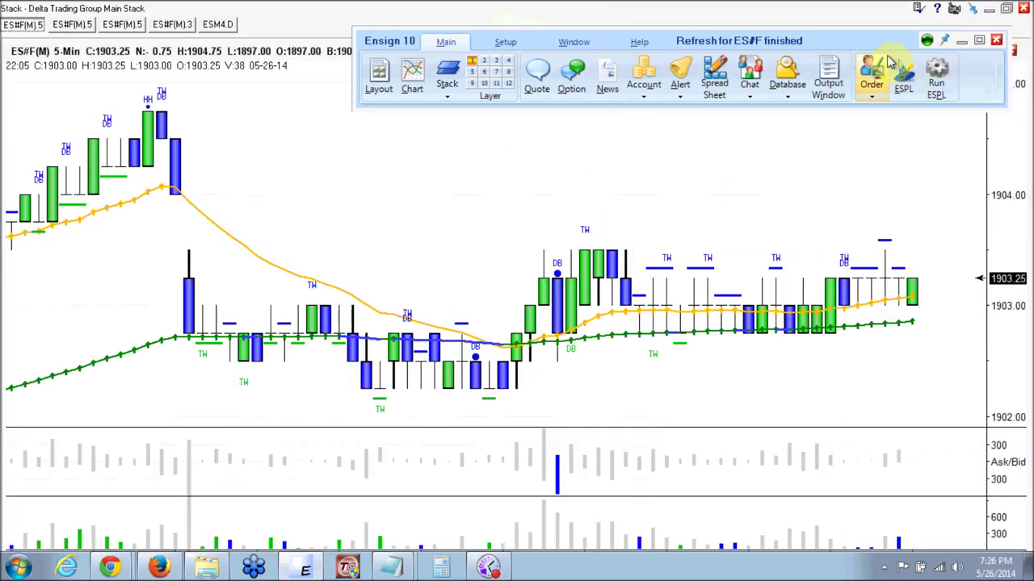
pyautogui.moveTo(699, 45); pyautogui.dragTo(554, 194)
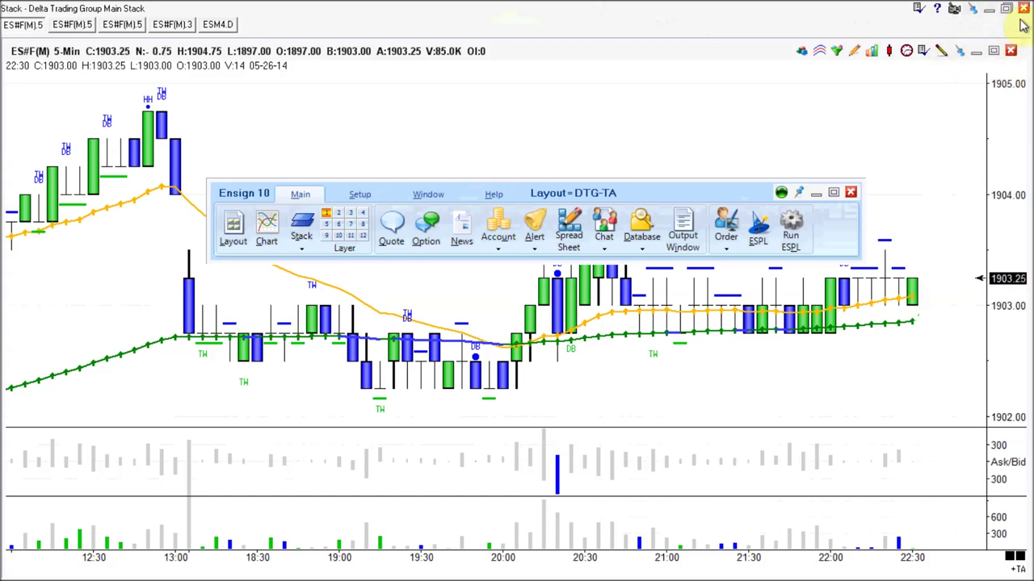
pyautogui.moveTo(697, 193); pyautogui.dragTo(792, 43)
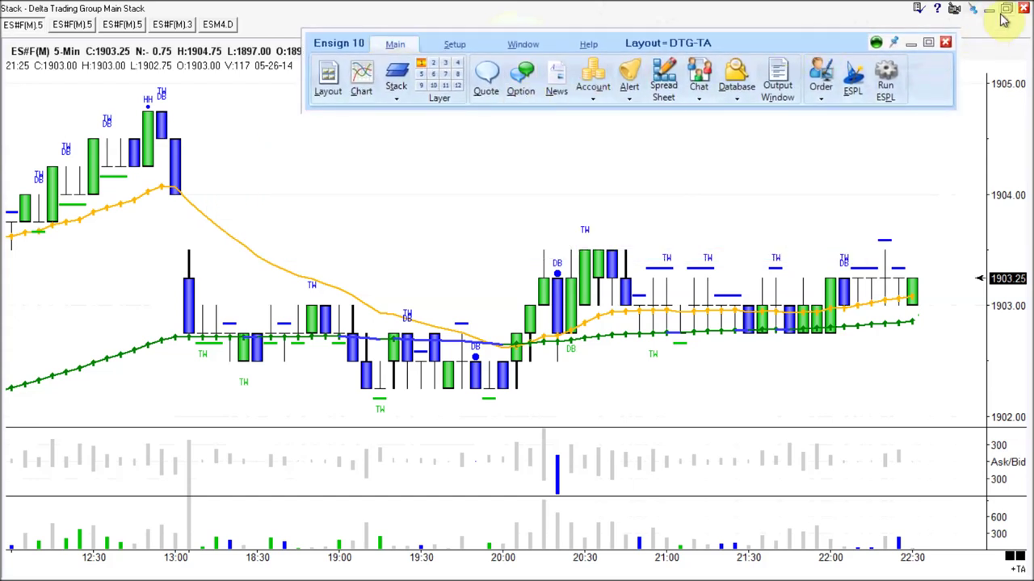
# Close all chart windows without resaving DTG-TA, and dismiss the layouts list.
pyautogui.click(328, 81)
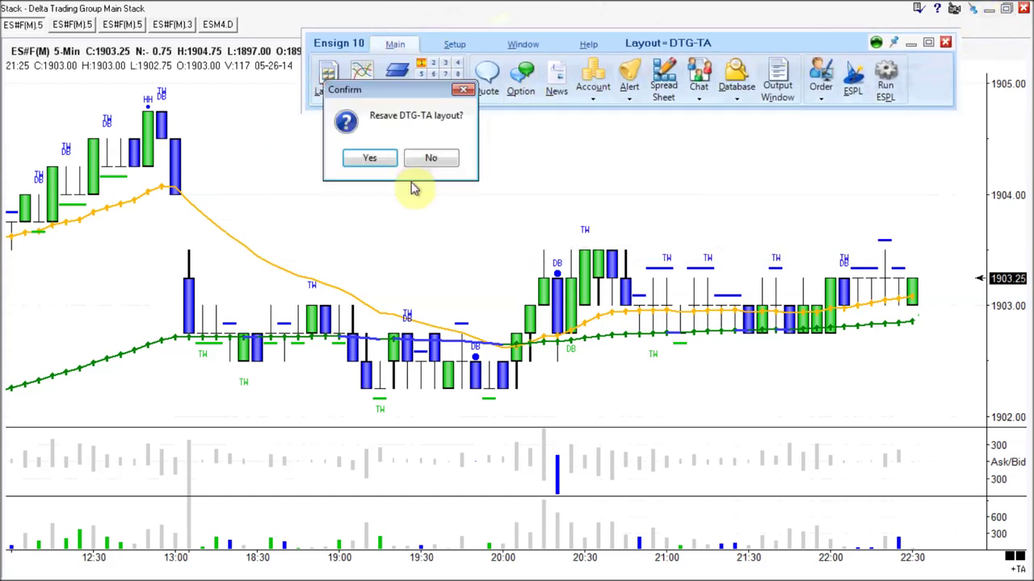
pyautogui.click(426, 158)
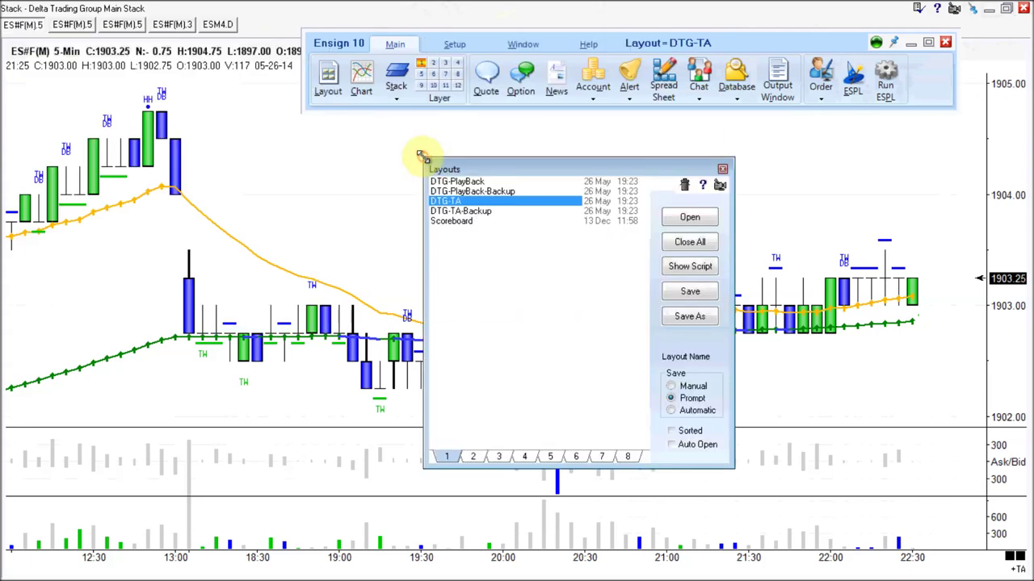
pyautogui.click(681, 246)
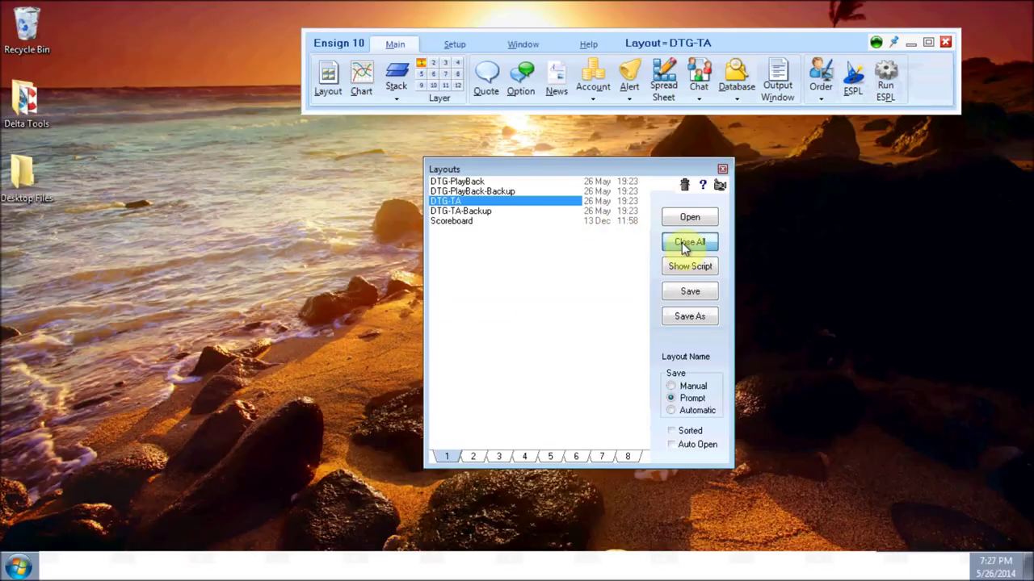
pyautogui.click(722, 170)
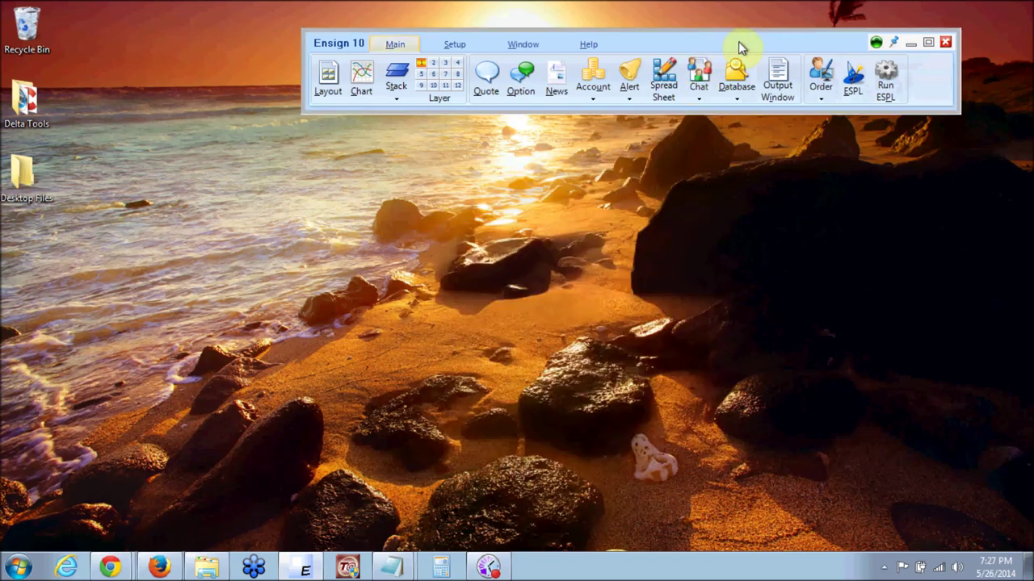
pyautogui.moveTo(738, 41); pyautogui.dragTo(772, 23)
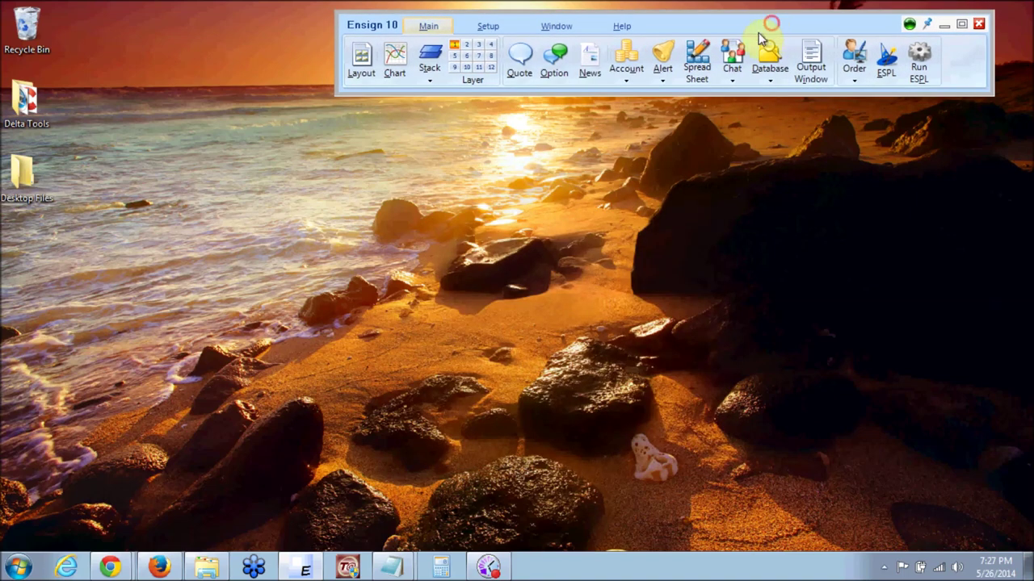
# Examine the packages on the package server in Ensign's Official Folder, and close the Package Manager.
pyautogui.click(488, 26)
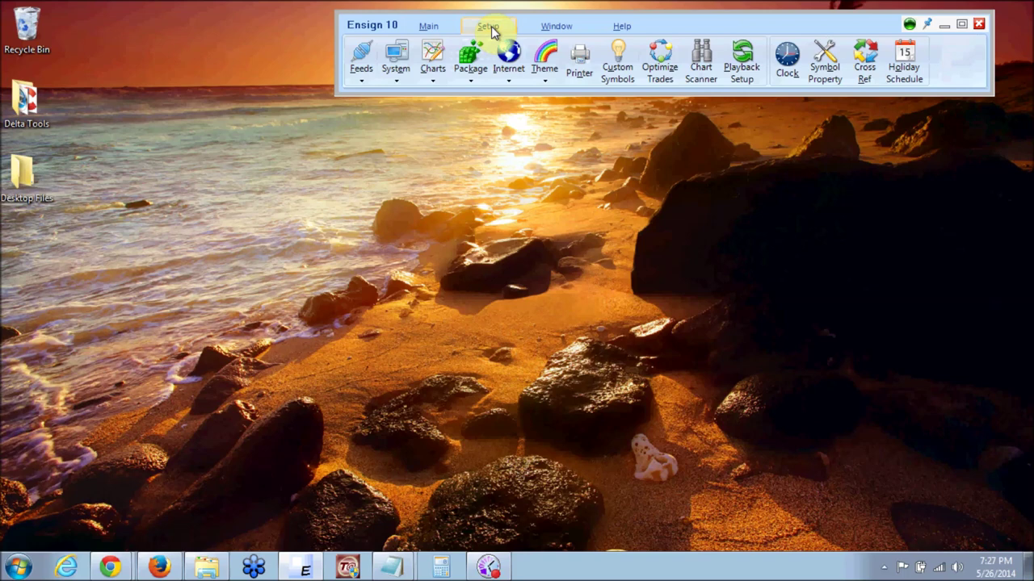
pyautogui.click(471, 71)
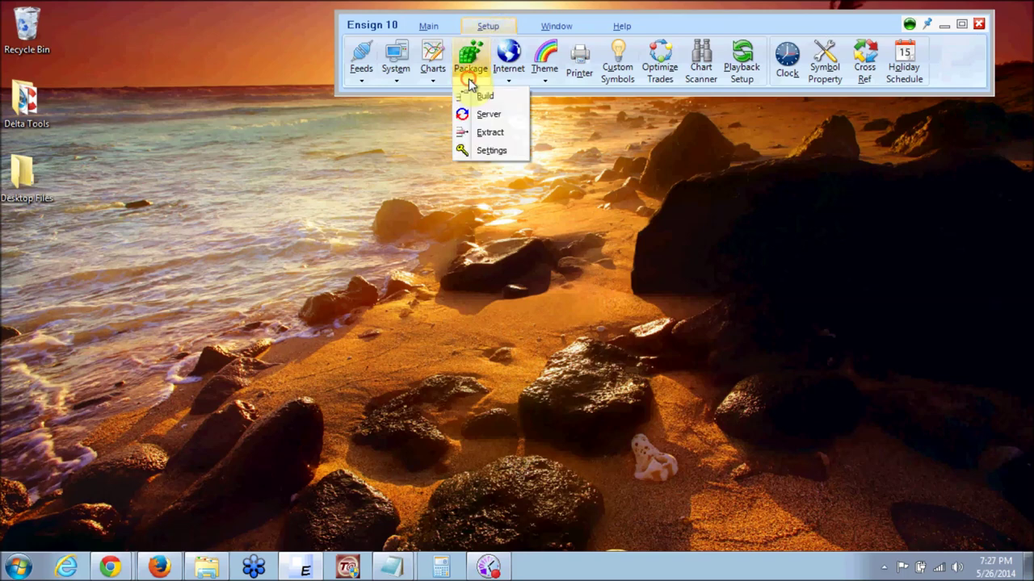
pyautogui.click(486, 115)
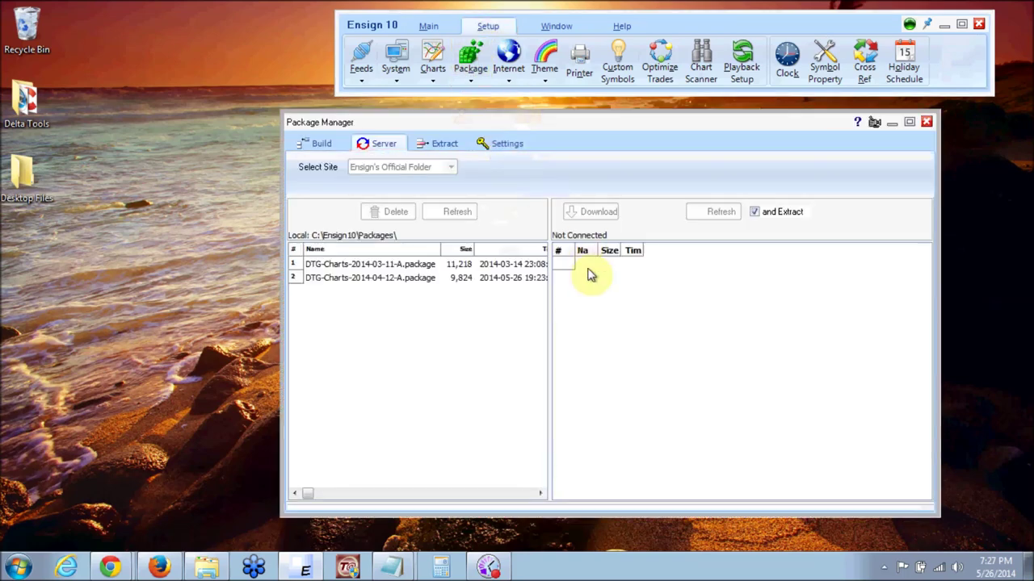
pyautogui.click(677, 338)
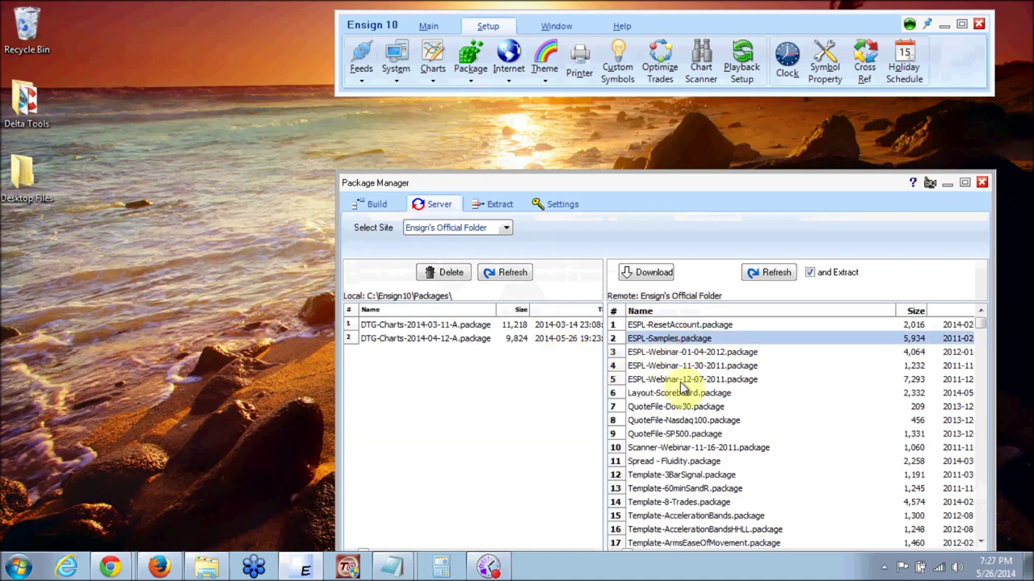
pyautogui.click(982, 184)
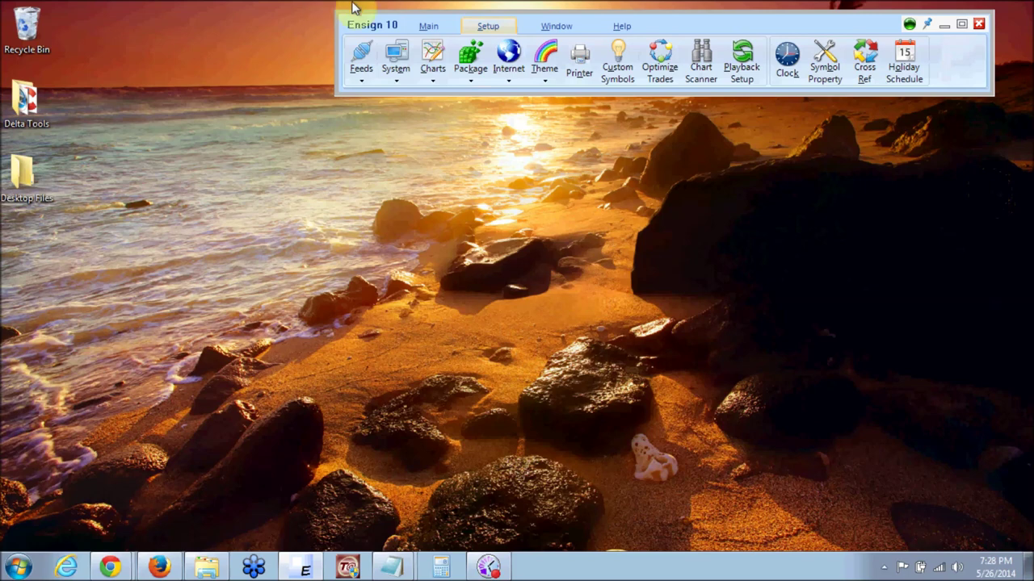
# Look over the available video help resources, including the Video Library and Webinar Archive, without opening any.
pyautogui.click(623, 29)
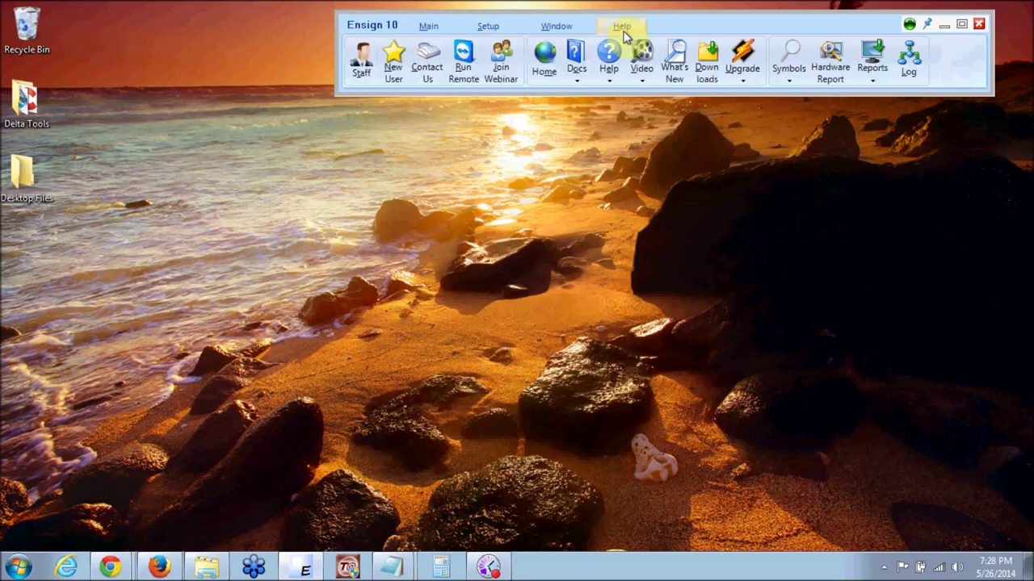
pyautogui.click(642, 81)
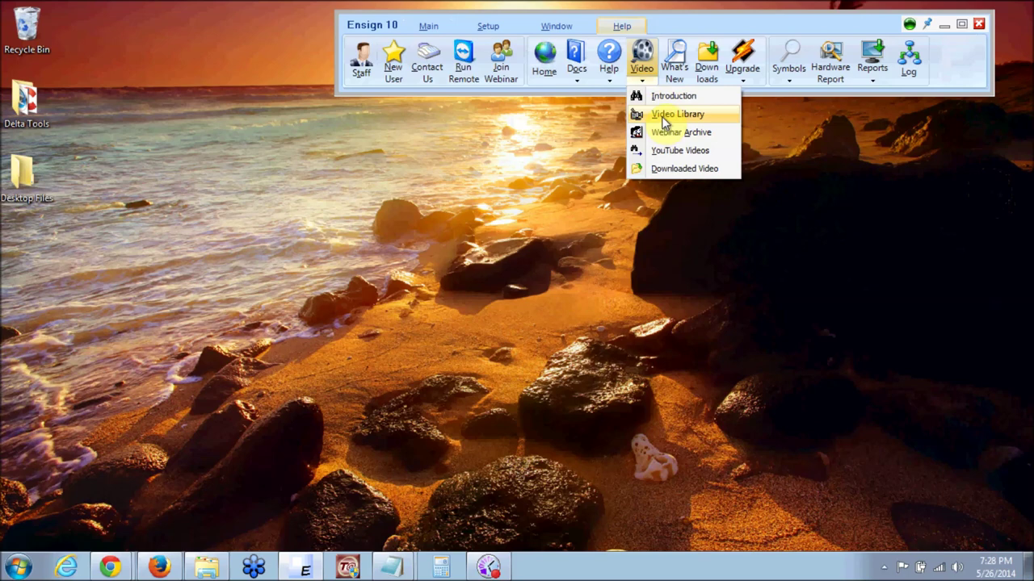
pyautogui.click(789, 154)
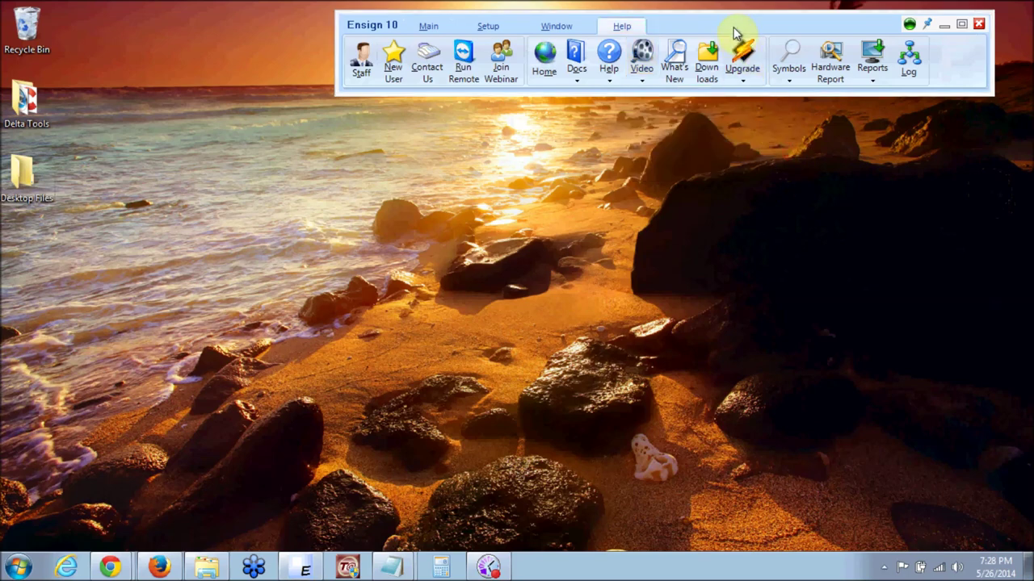
pyautogui.moveTo(733, 27); pyautogui.dragTo(759, 25)
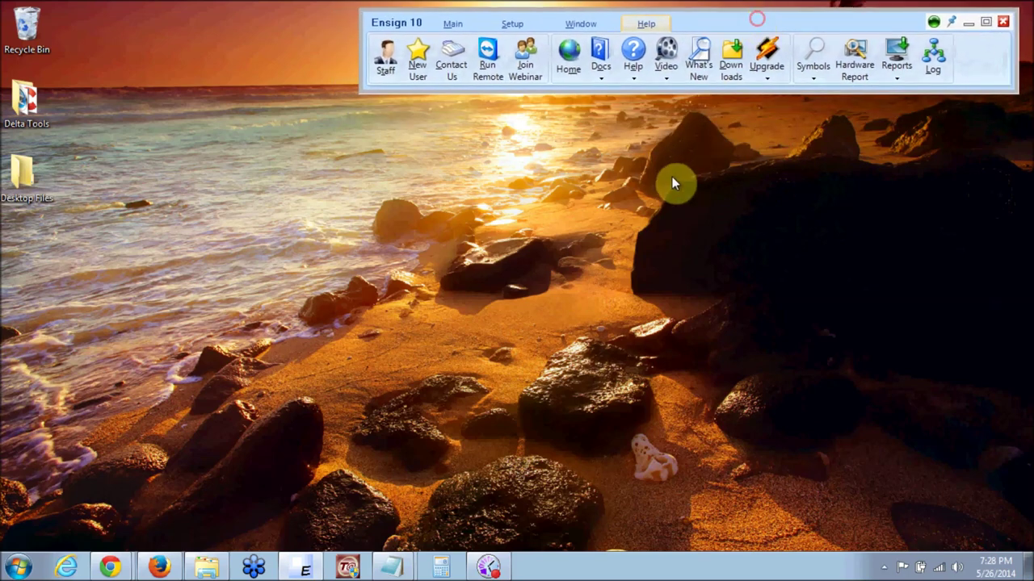